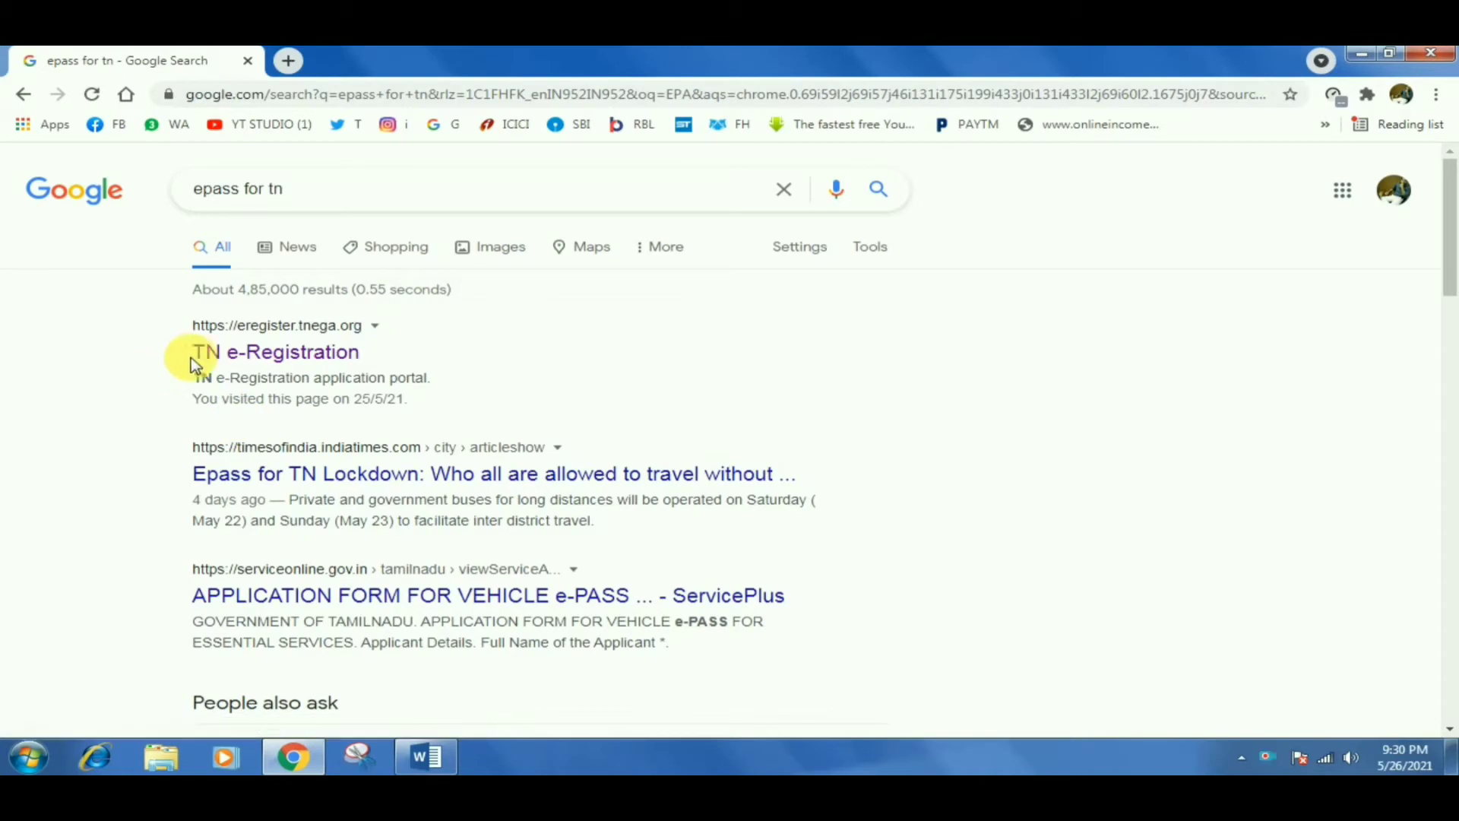
# Open the TN e-Registration portal (eregister.tnega.org) from the 'epass for tn' search results.
pyautogui.click(189, 351)
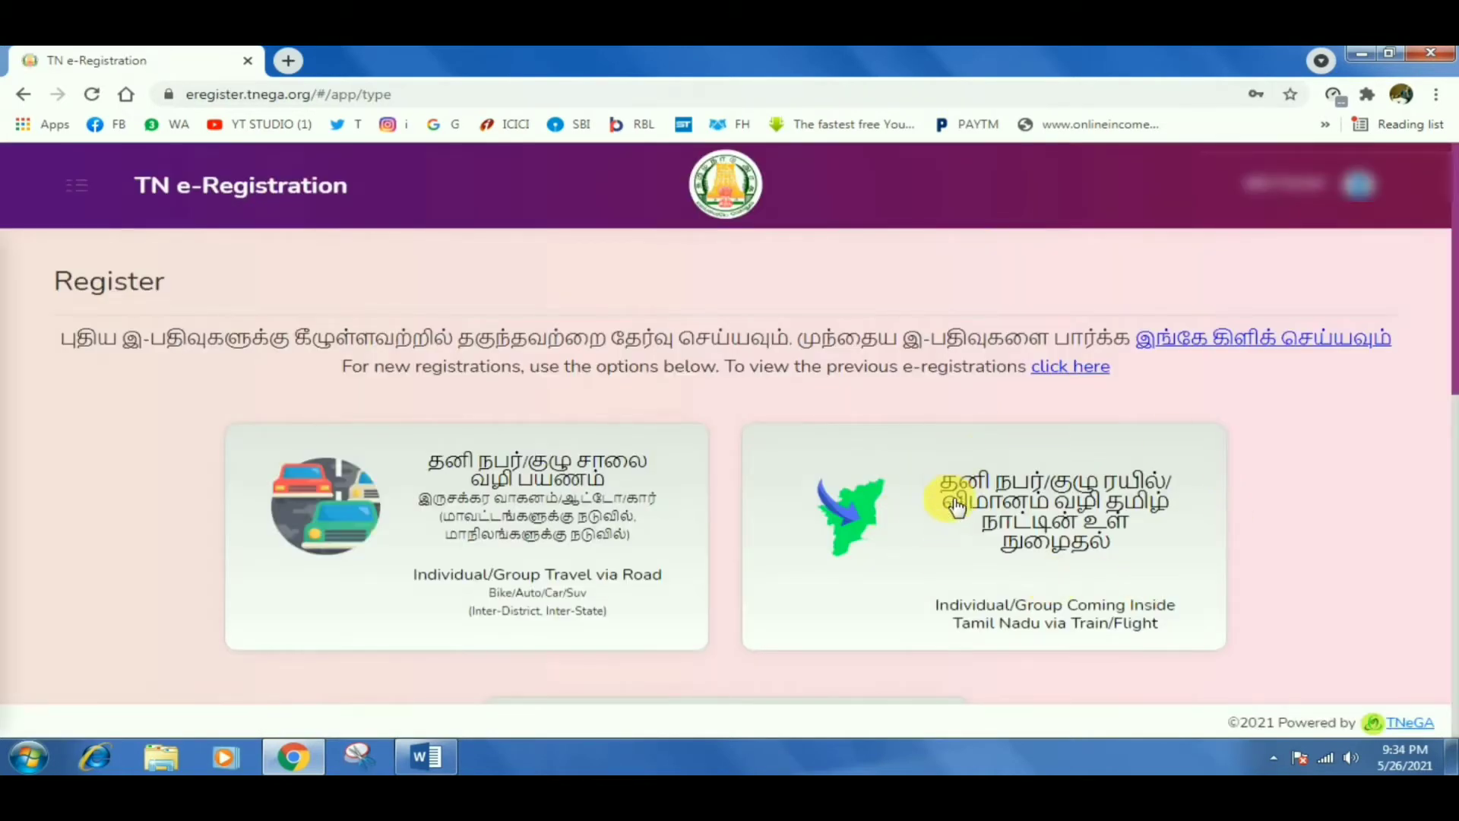
# Start an Individual/Group road-travel pass with reason Medical Emergency and District-to-District travel range.
pyautogui.click(572, 476)
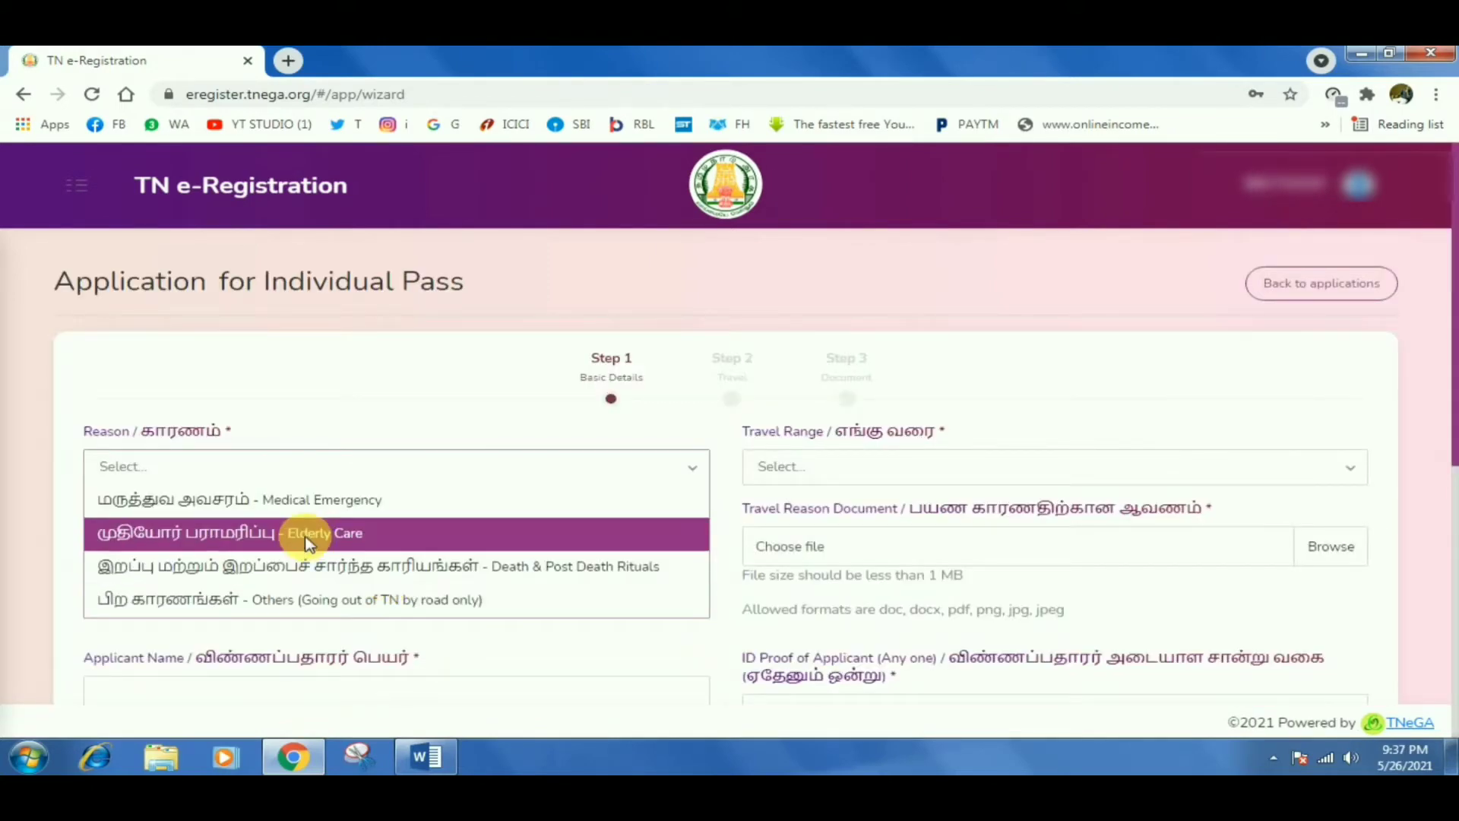
pyautogui.click(338, 502)
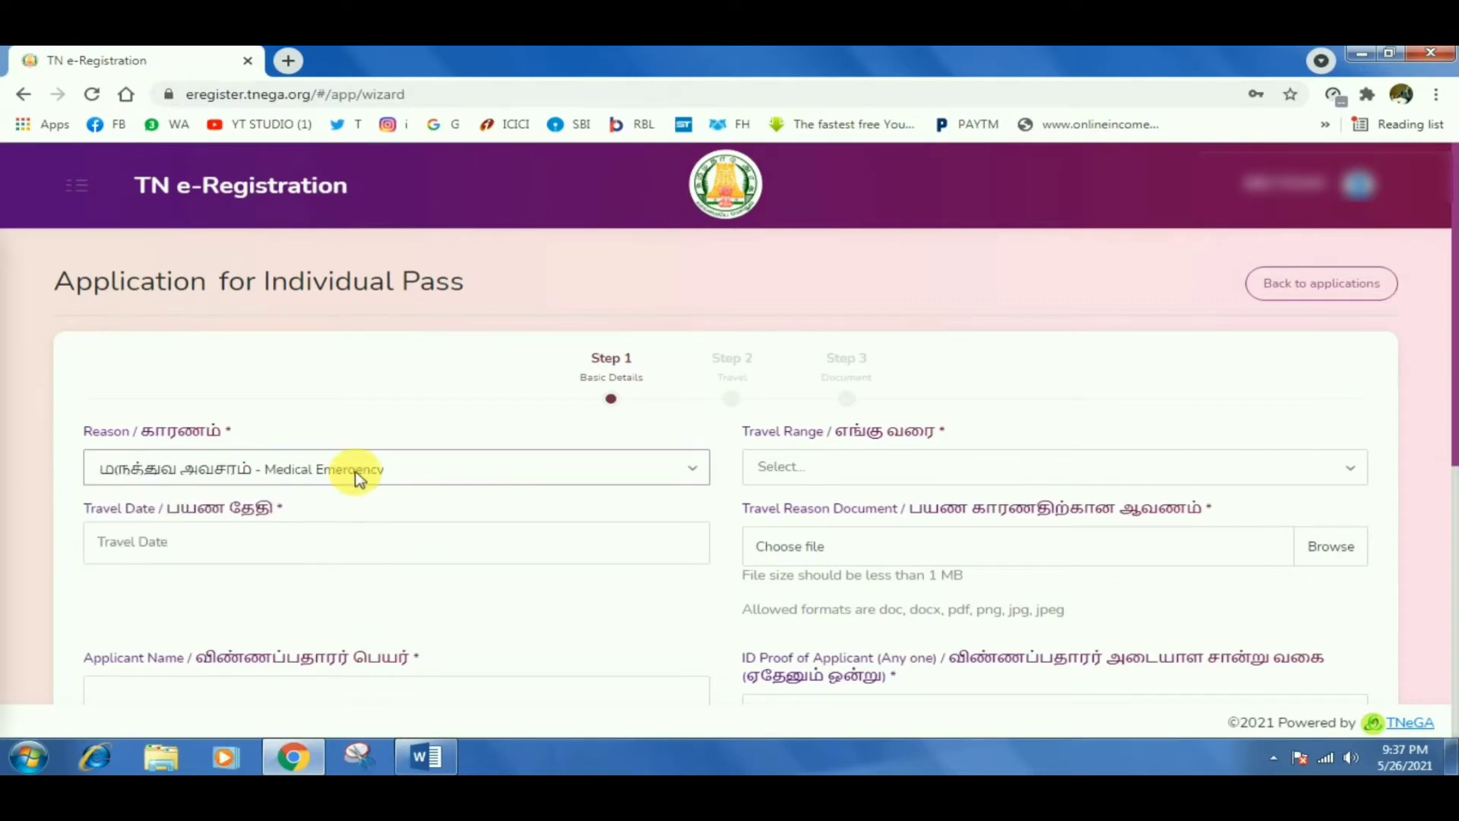
pyautogui.click(783, 480)
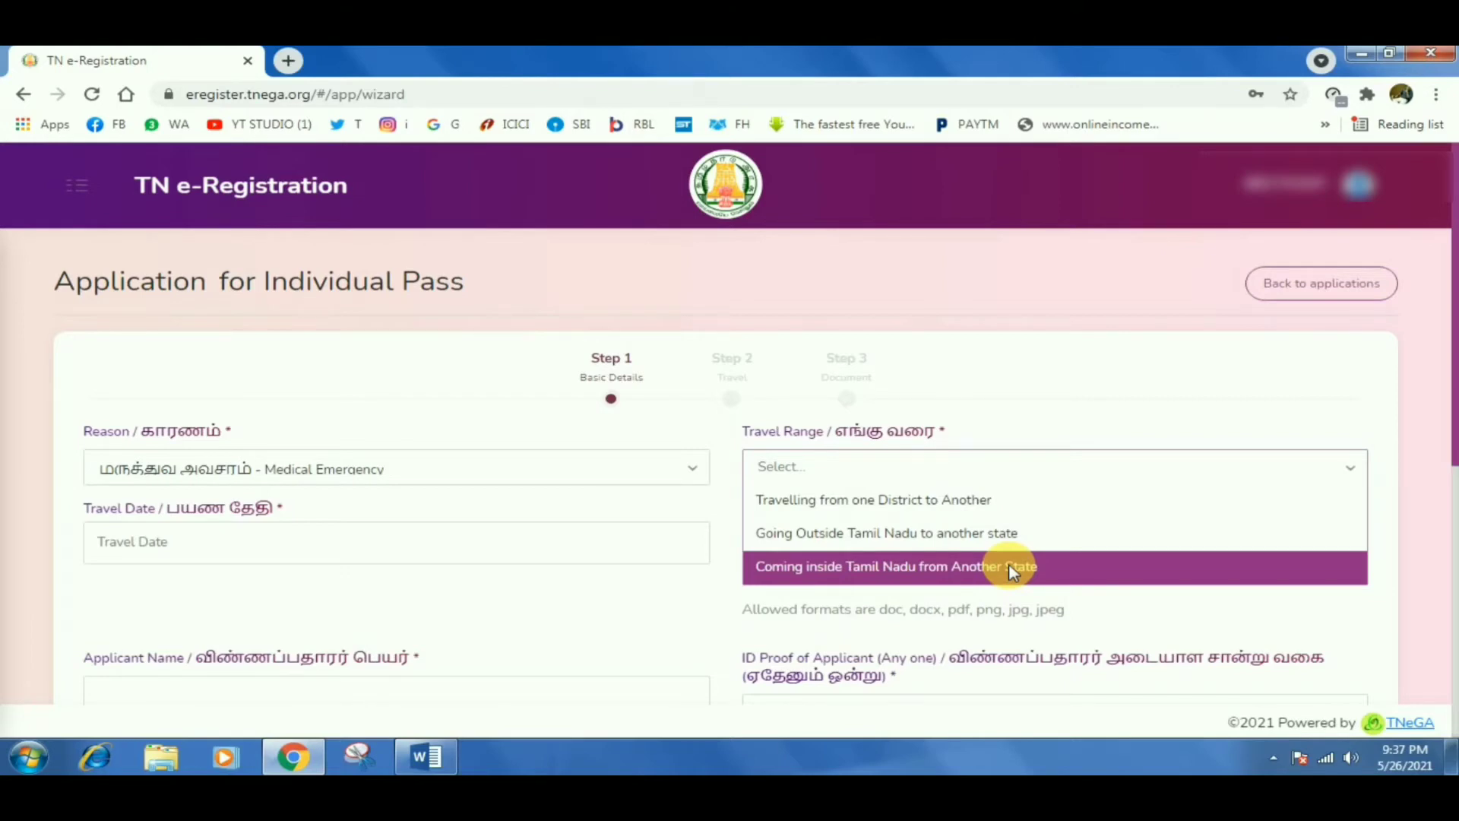
pyautogui.click(984, 520)
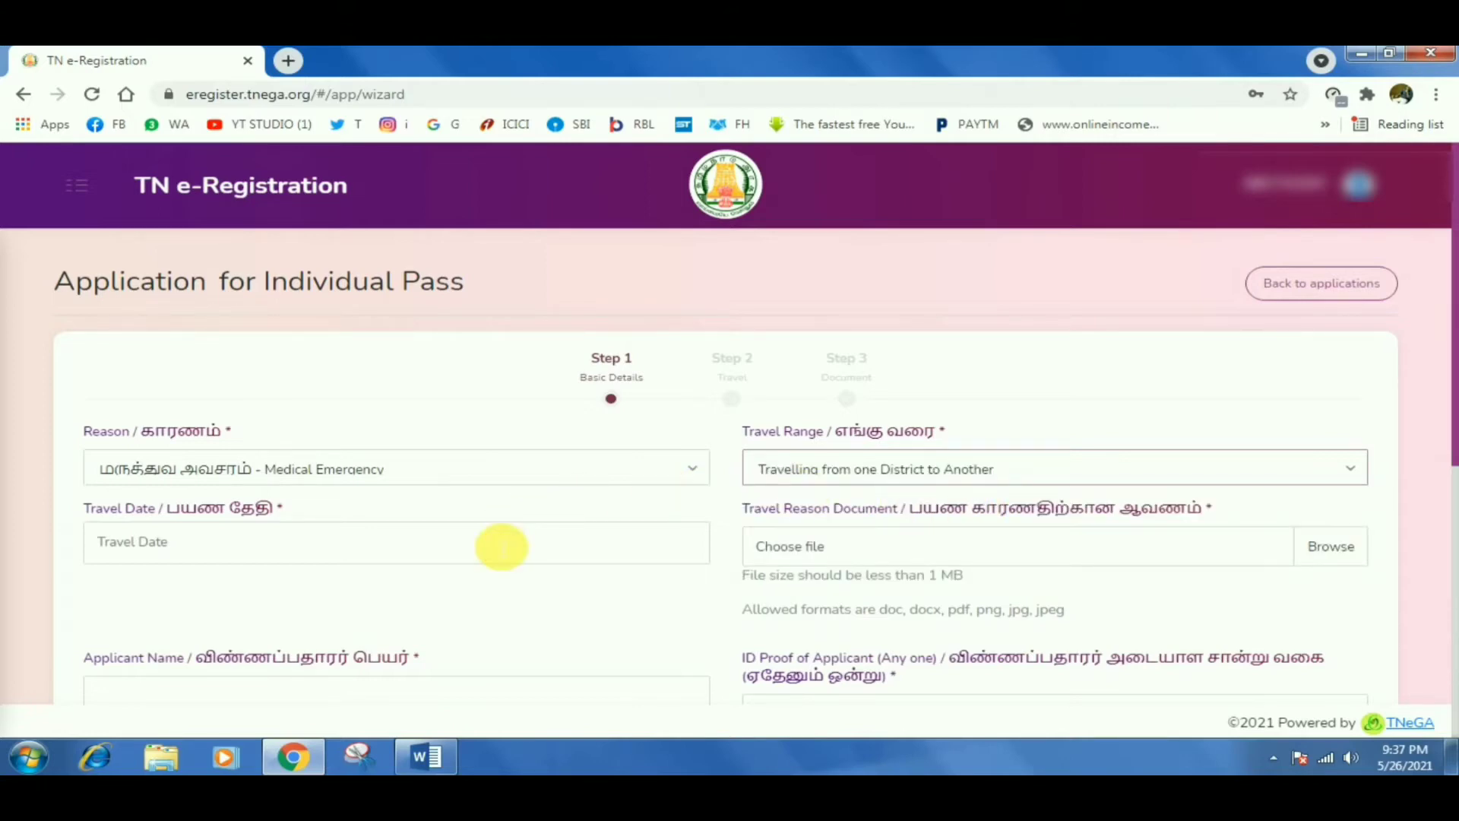
# Pick 29-05-2021 as the travel date and attach 'Elderly parents having BP.docx' from the Desktop.
pyautogui.click(501, 546)
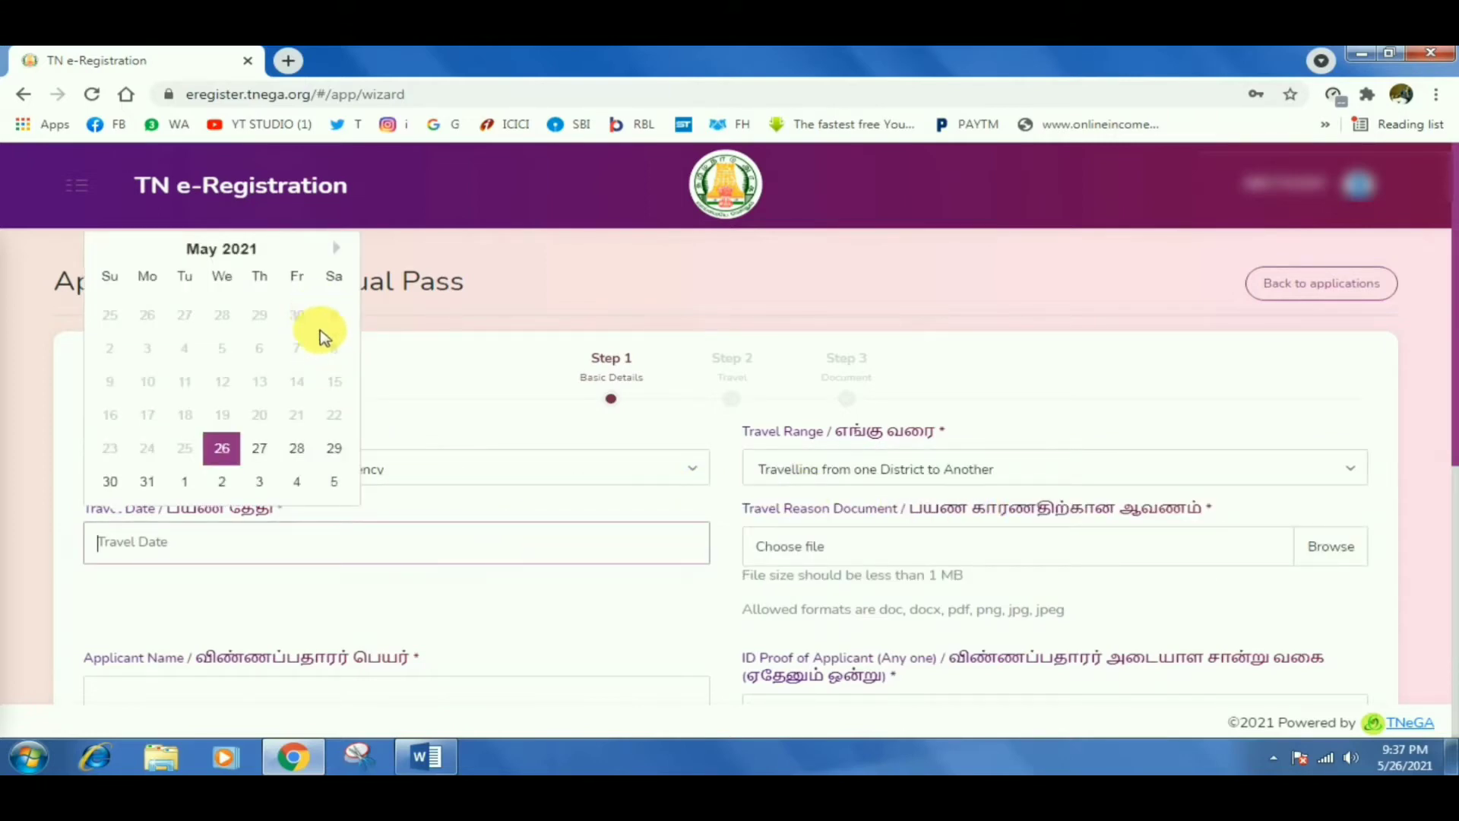
pyautogui.click(336, 449)
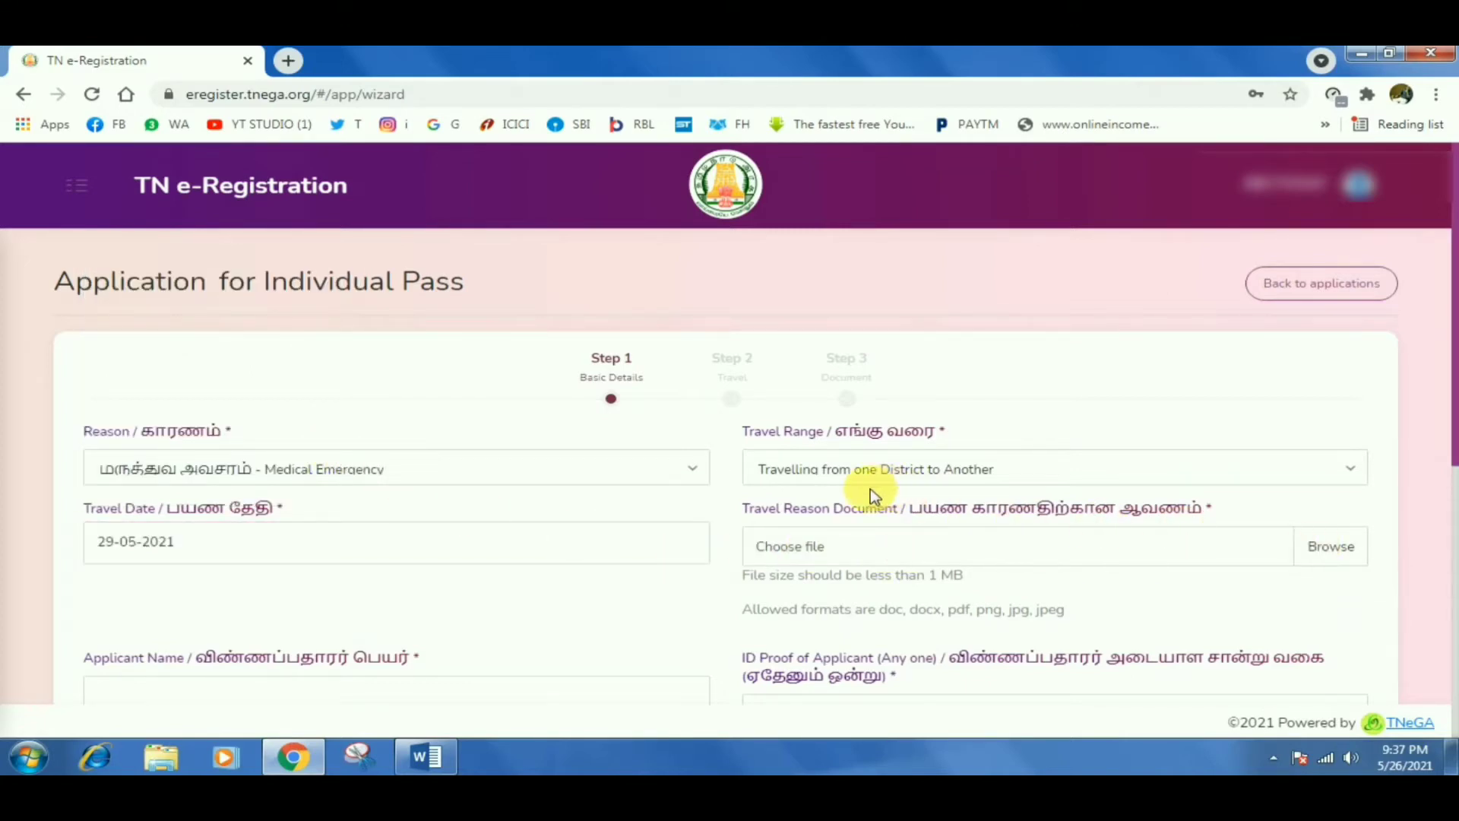
pyautogui.click(1308, 544)
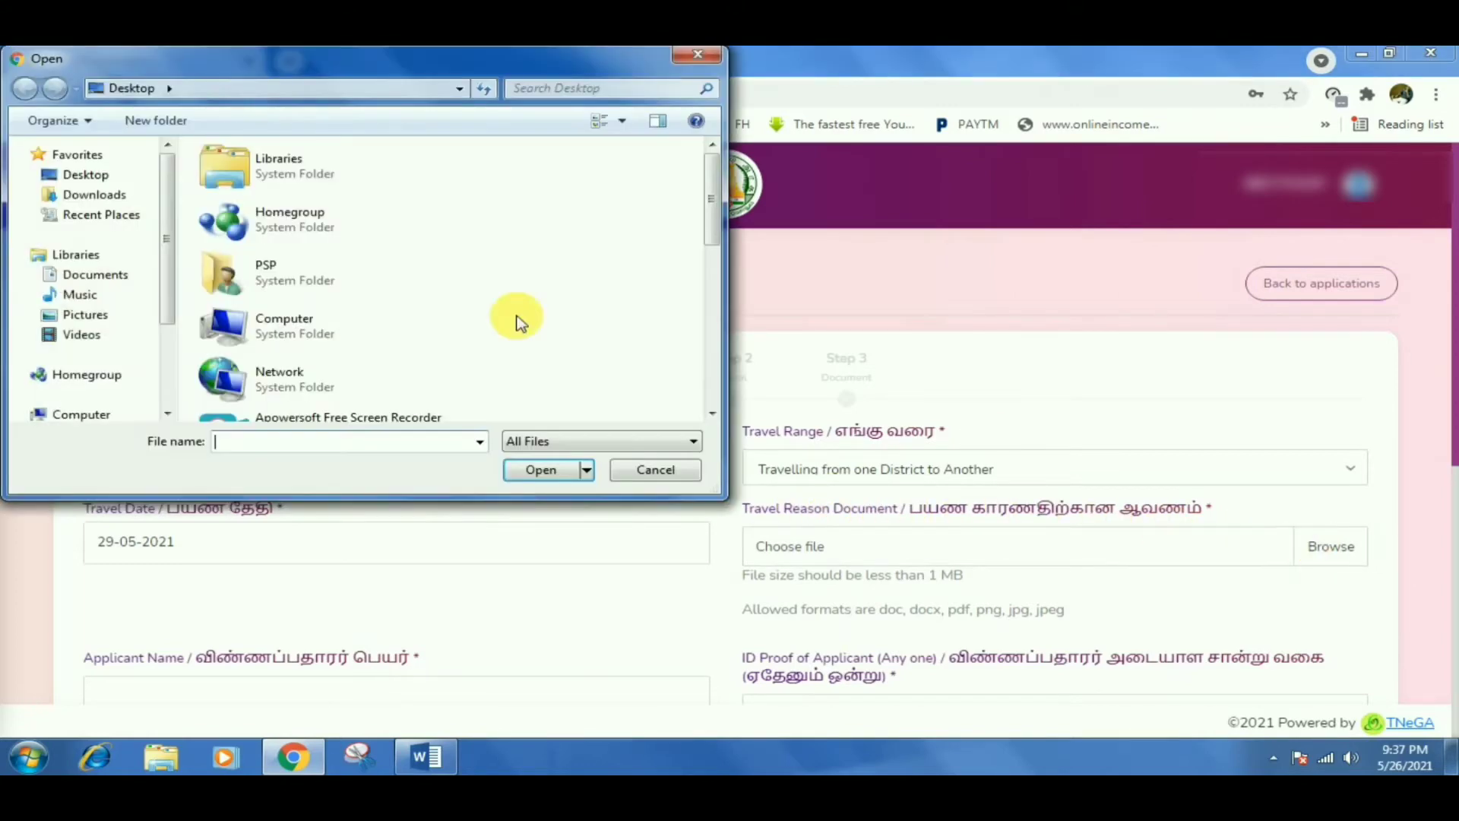
pyautogui.click(66, 176)
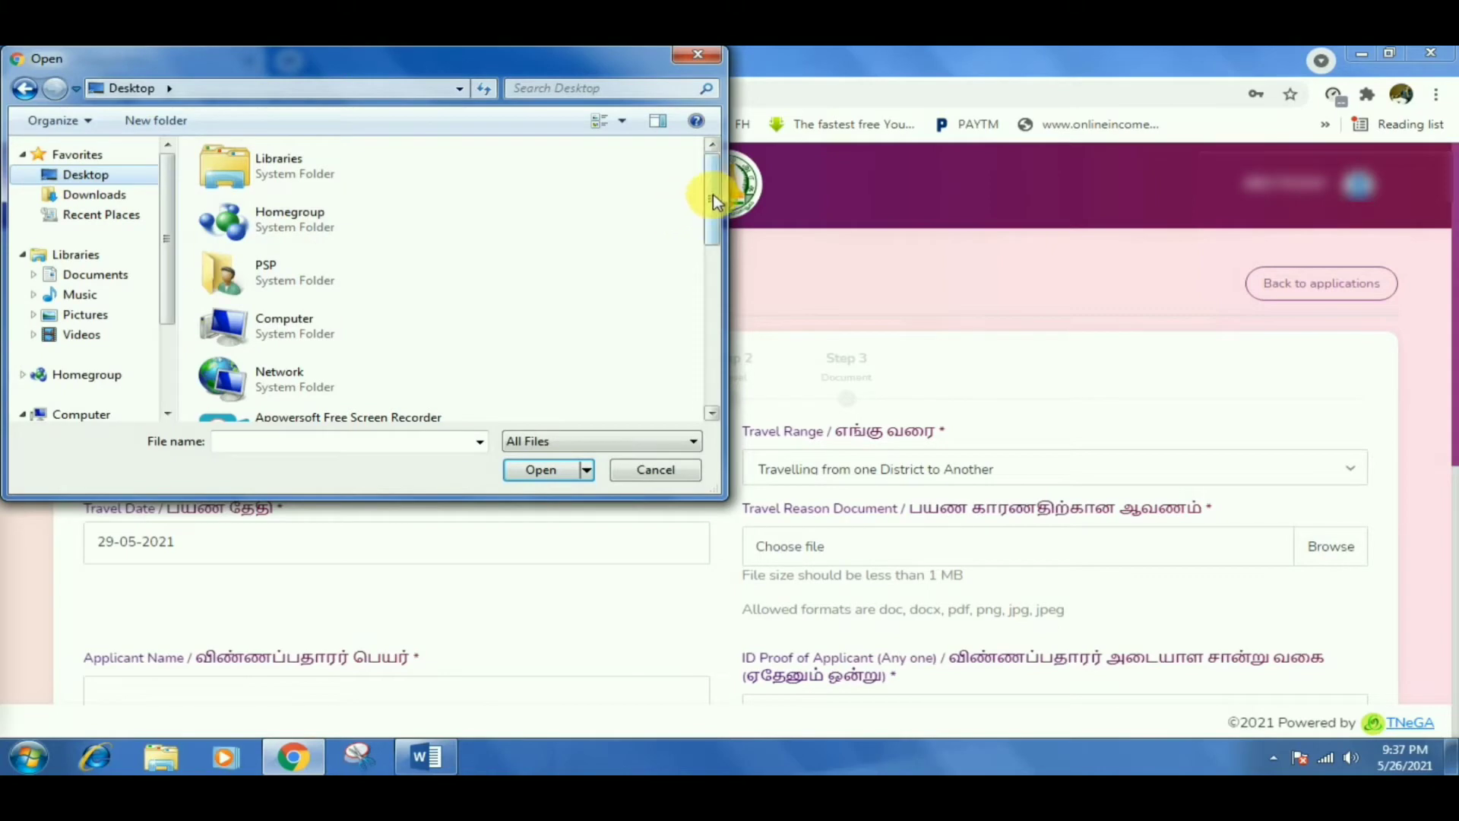
pyautogui.moveTo(712, 194); pyautogui.dragTo(713, 362)
pyautogui.click(422, 347)
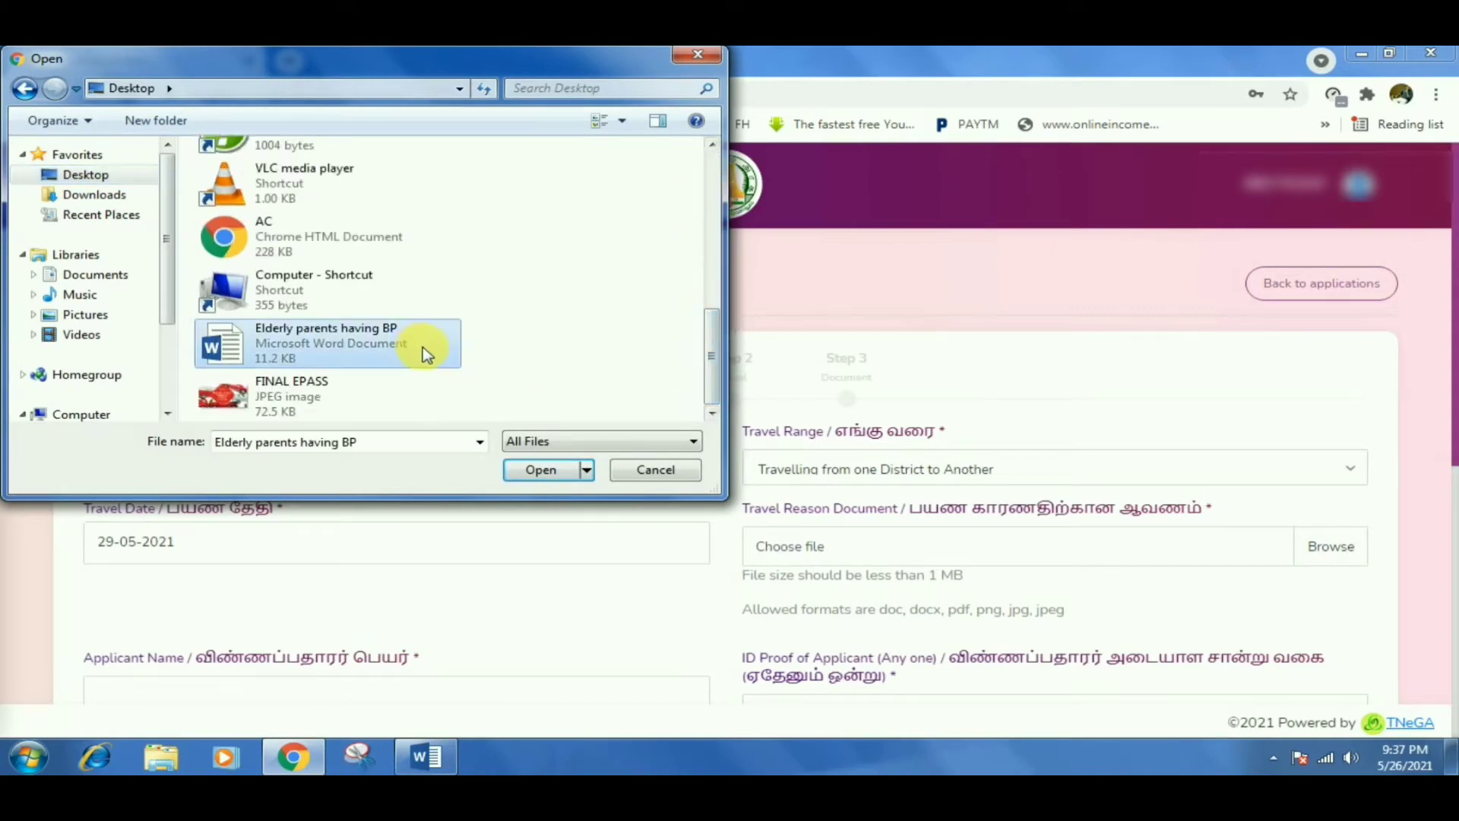
pyautogui.click(522, 469)
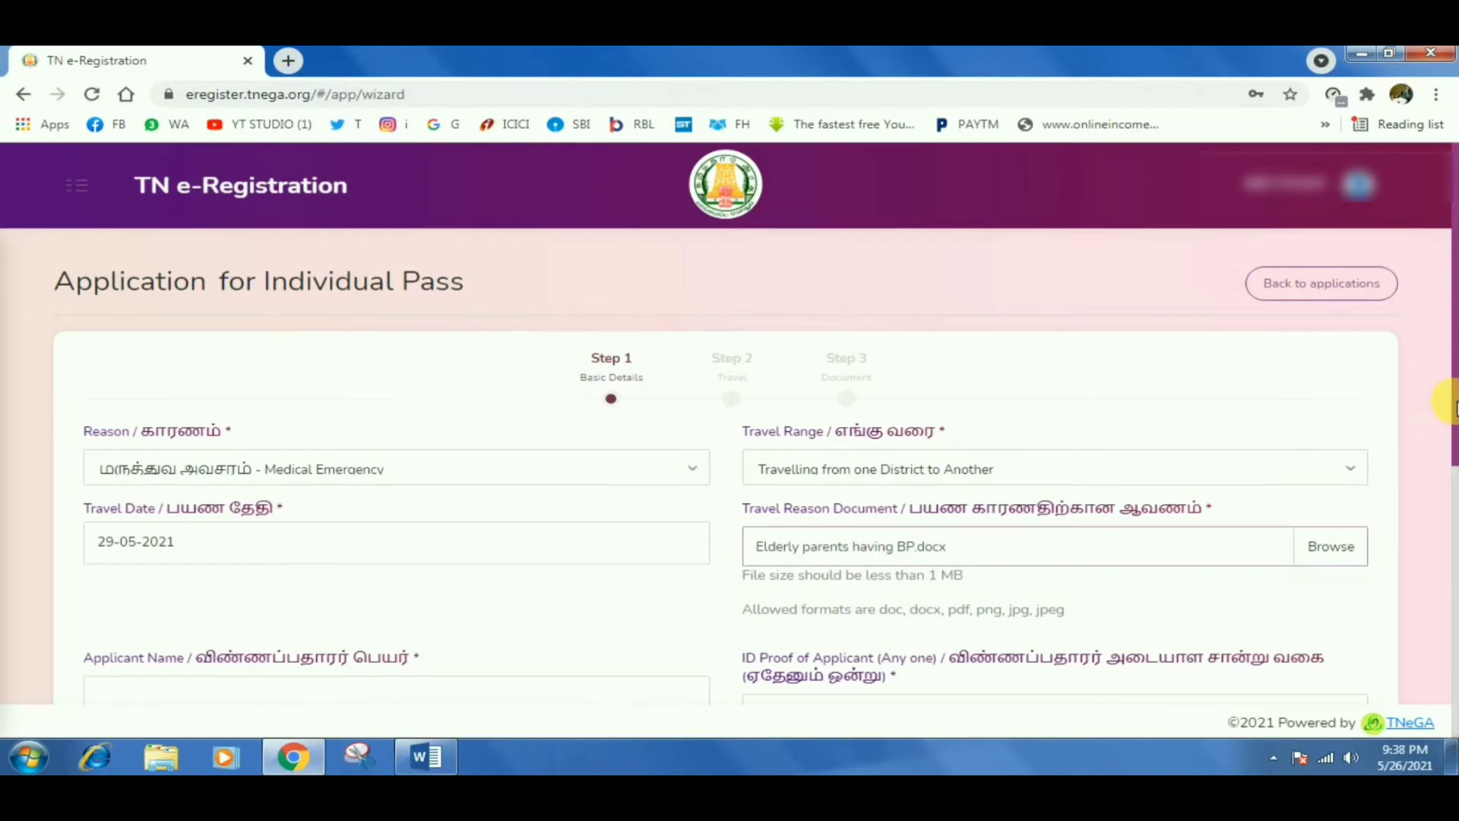
pyautogui.moveTo(1448, 402); pyautogui.dragTo(1455, 508)
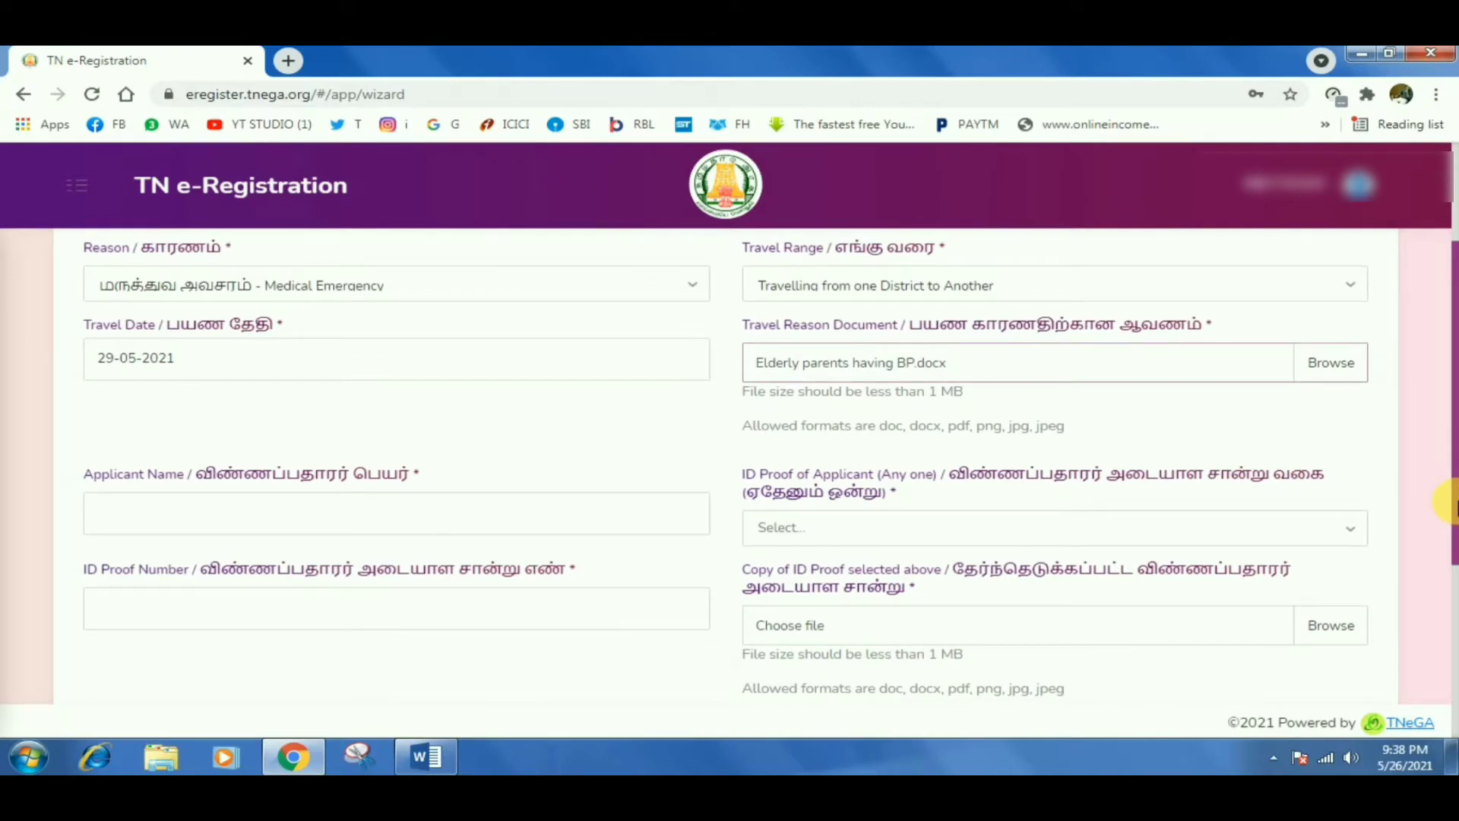
# Fill the Applicant Name with the browser's suggested name.
pyautogui.moveTo(1455, 505); pyautogui.dragTo(1455, 511)
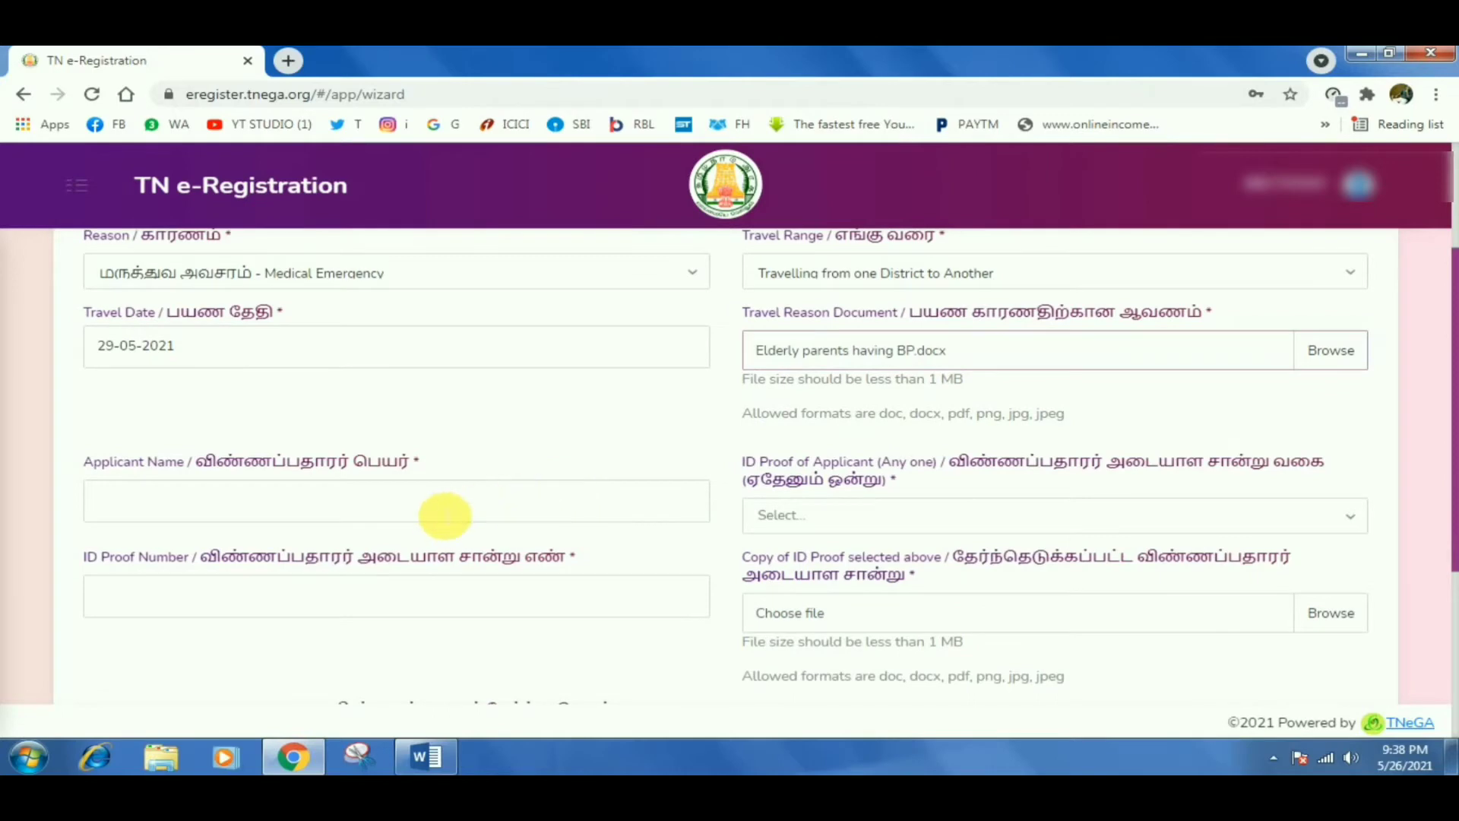
pyautogui.click(443, 511)
pyautogui.click(247, 547)
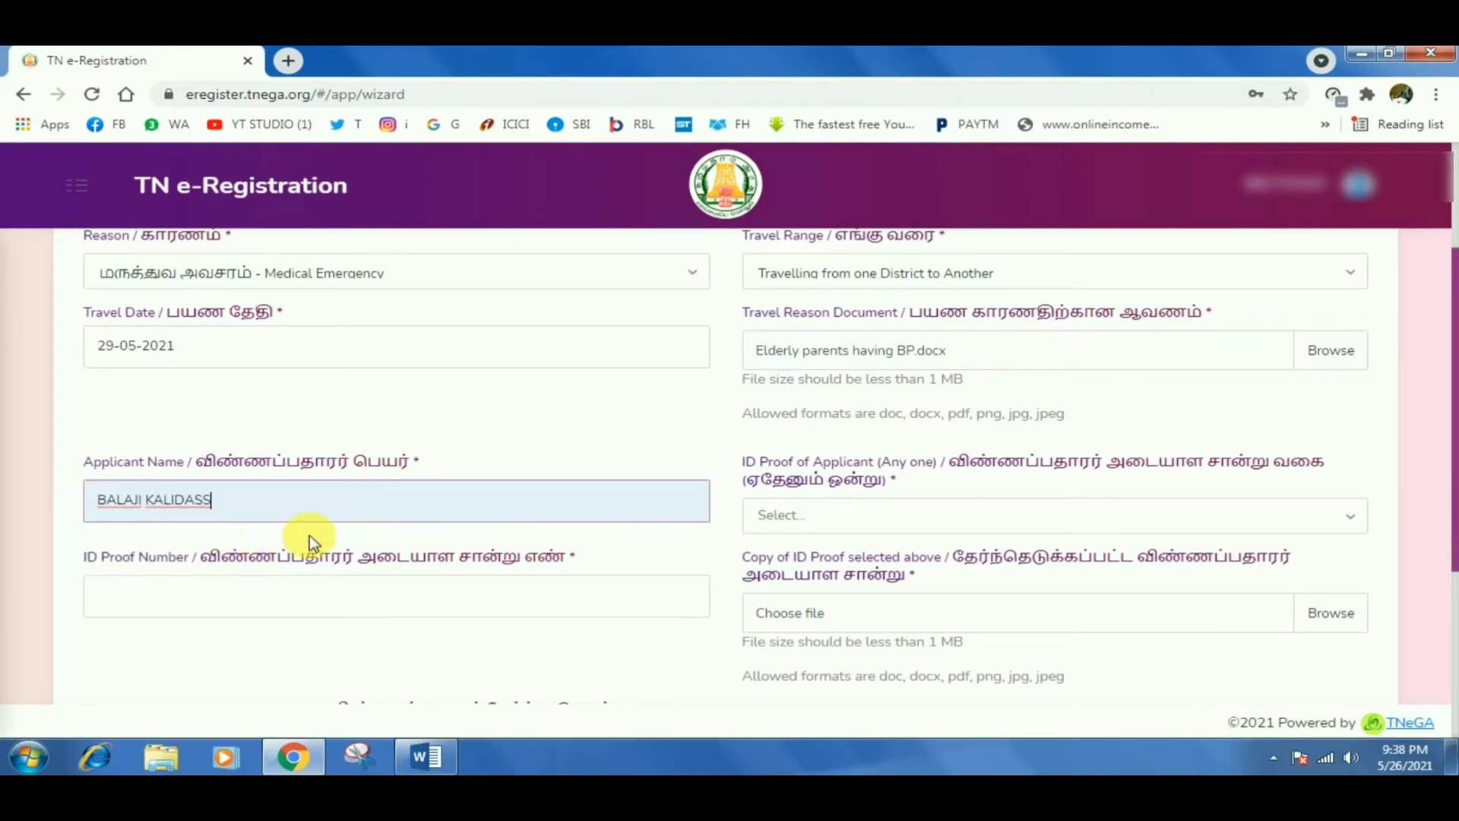
# Choose Aadhar Card as the ID proof and fill in the suggested ID proof number.
pyautogui.click(796, 527)
pyautogui.click(796, 550)
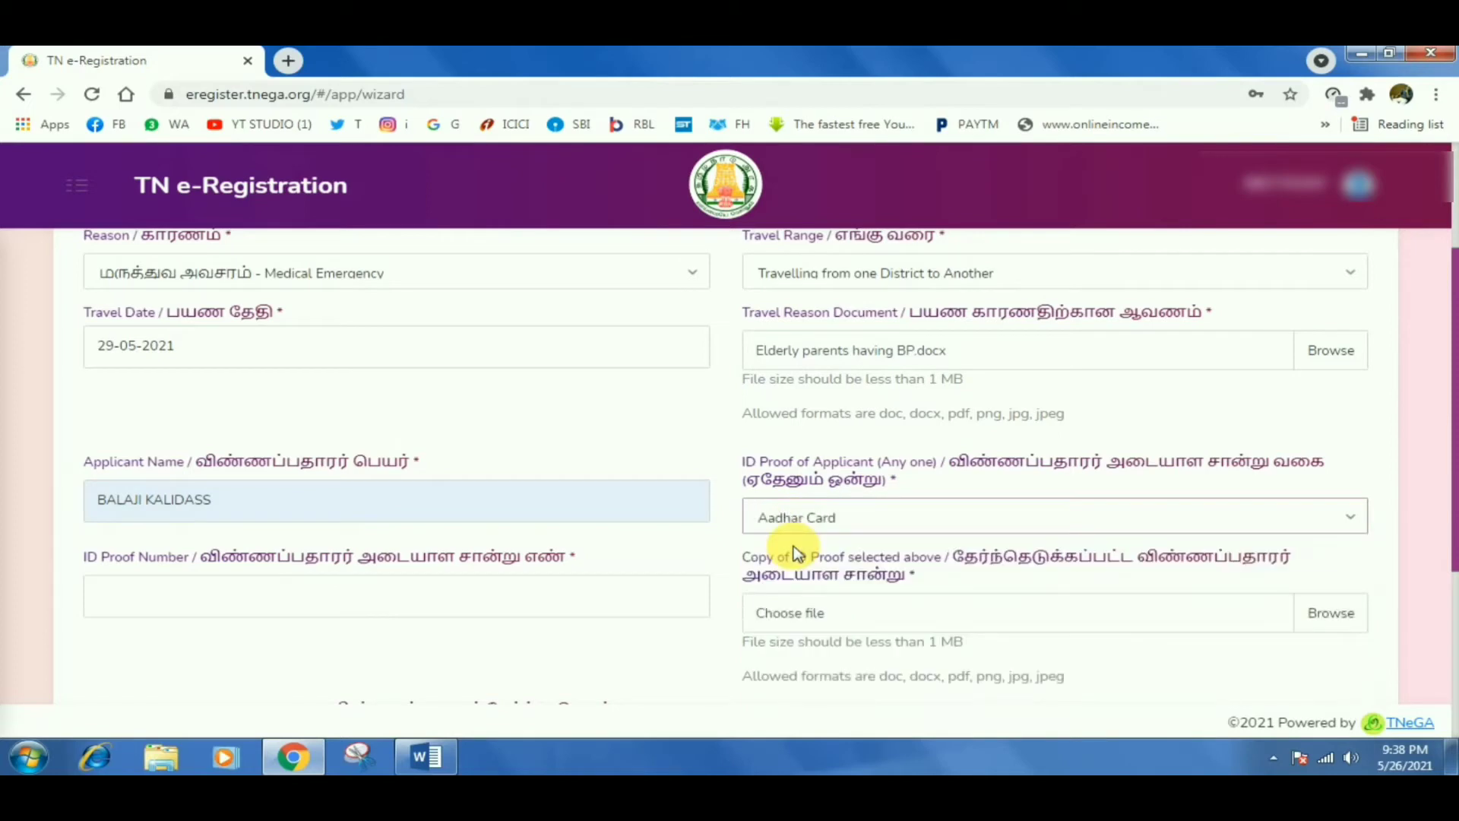
pyautogui.click(867, 518)
pyautogui.click(872, 527)
pyautogui.click(484, 597)
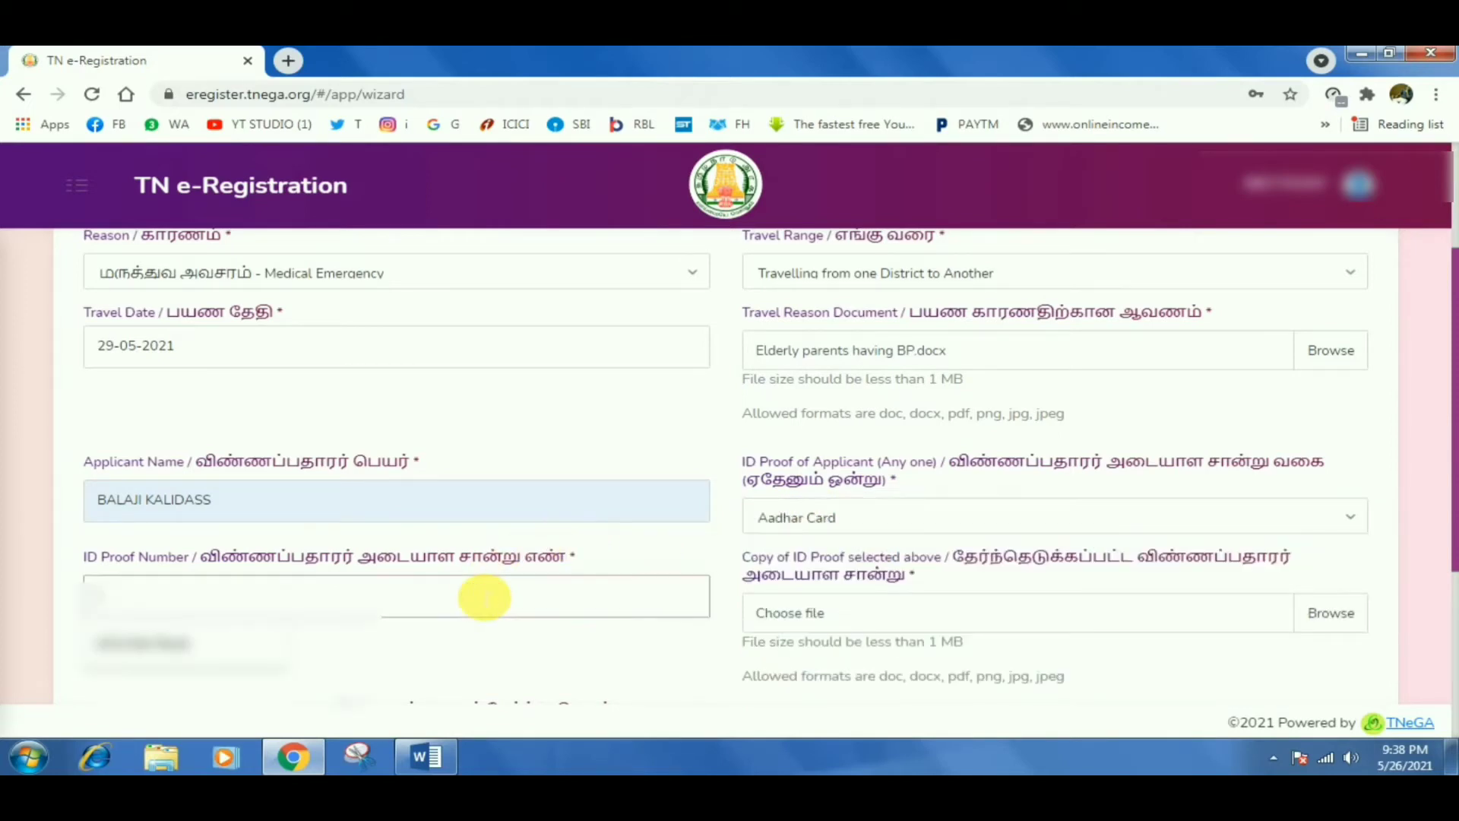
pyautogui.click(266, 642)
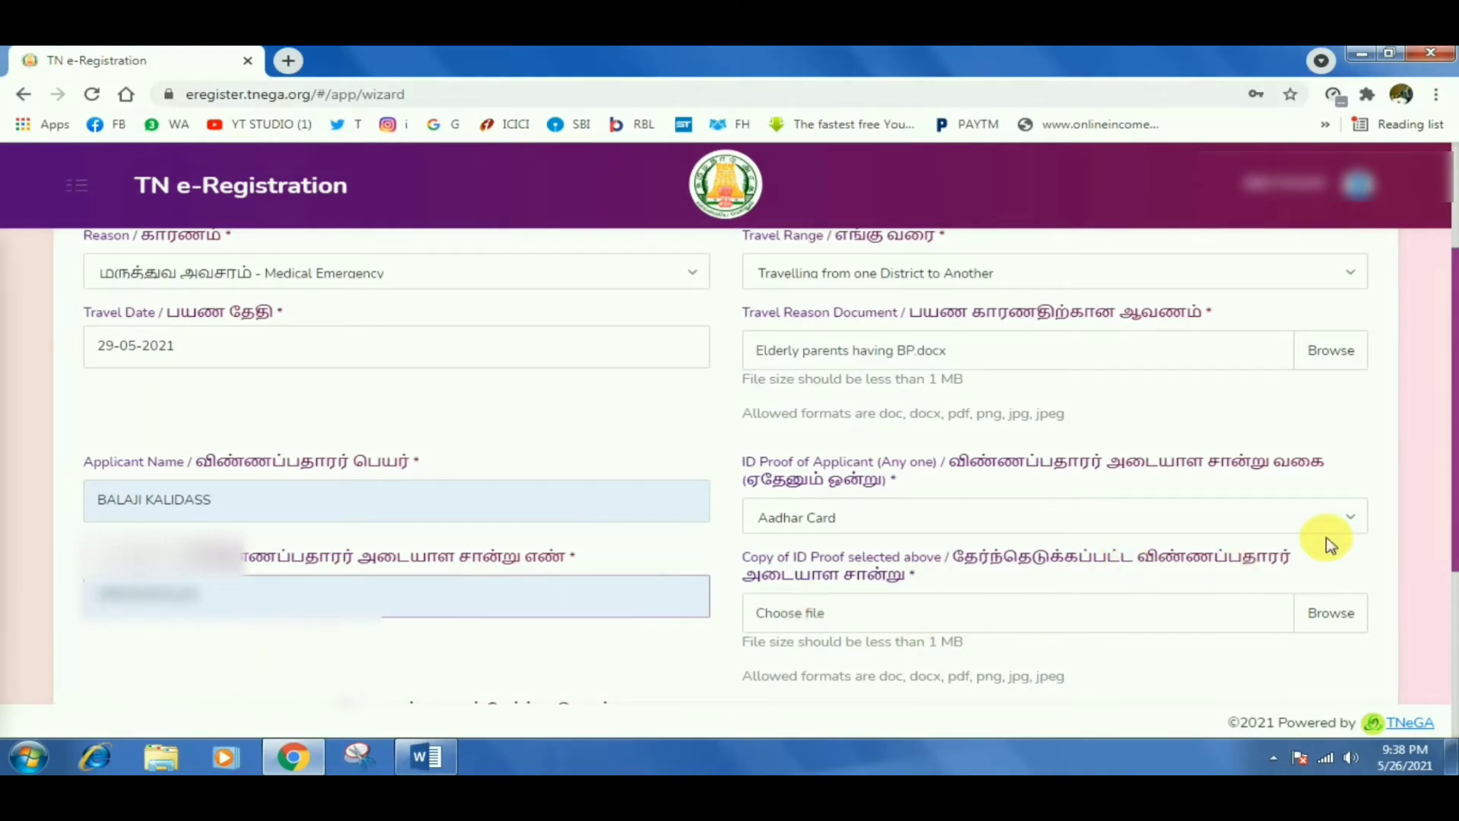
# Begin uploading a copy of the ID proof.
pyautogui.click(1451, 543)
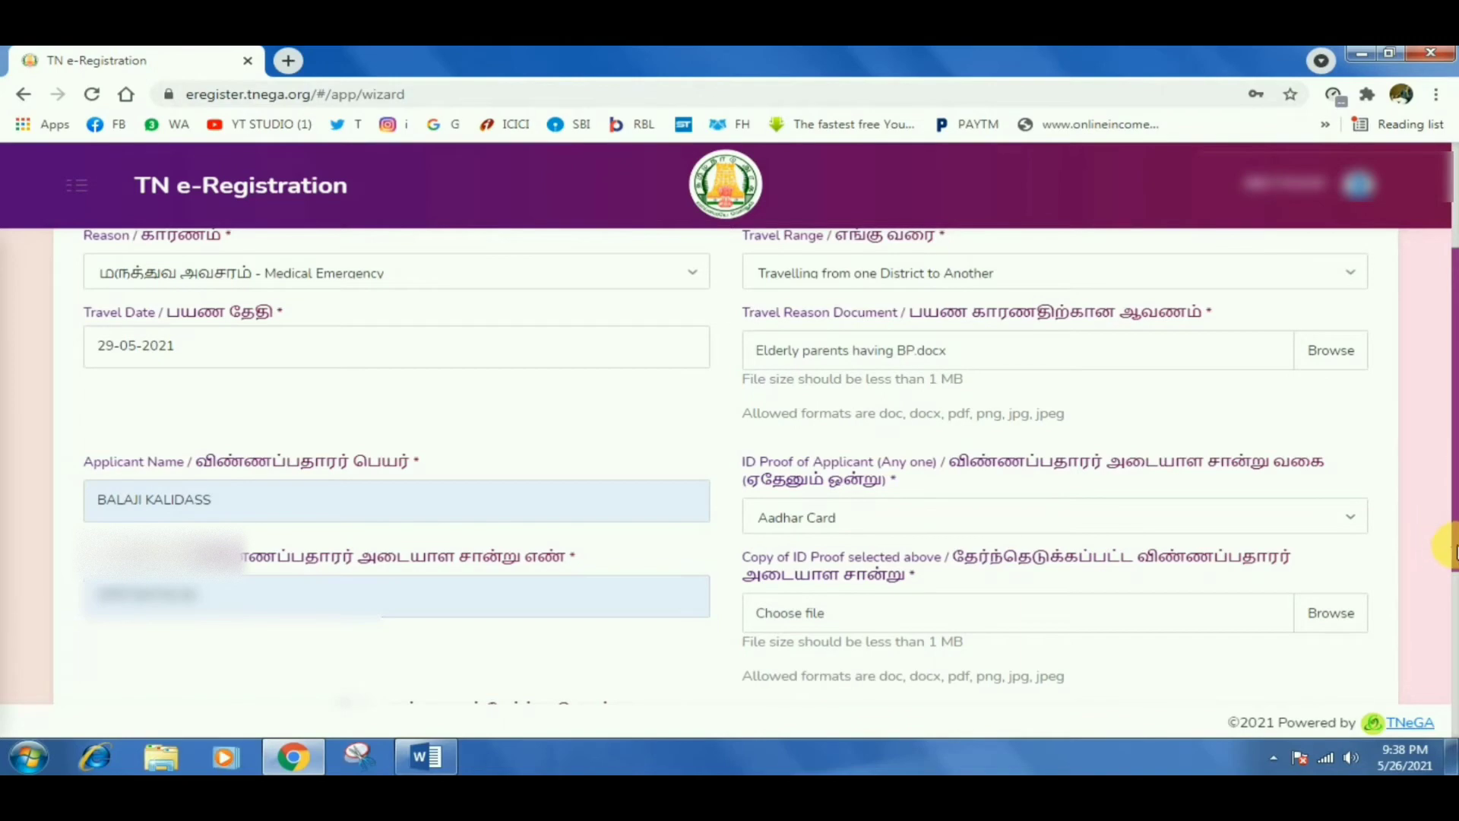
pyautogui.moveTo(1452, 544); pyautogui.dragTo(1452, 593)
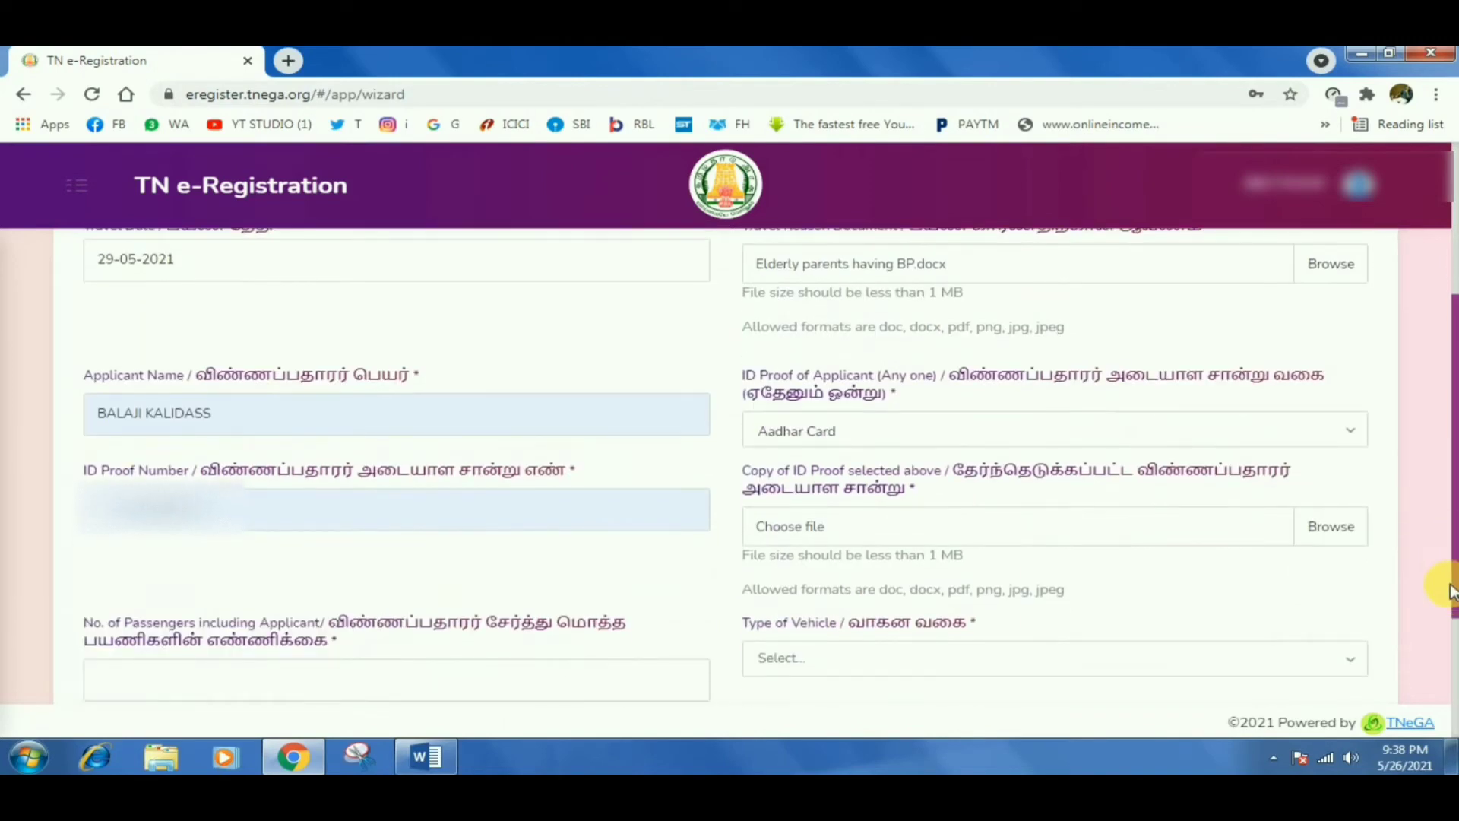
pyautogui.click(1344, 532)
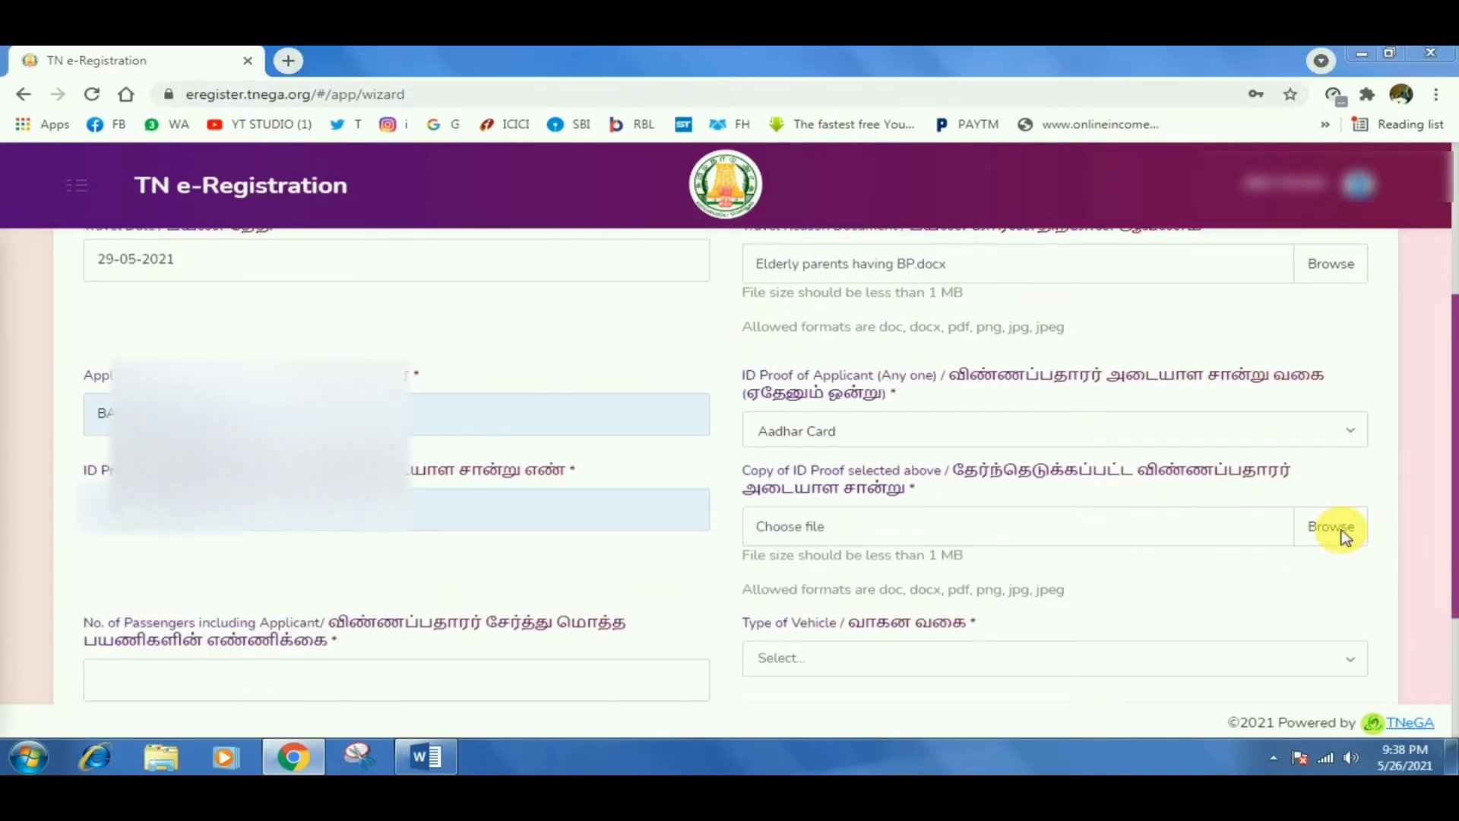
# Attach AC.pdf as the ID proof copy.
pyautogui.moveTo(707, 221); pyautogui.dragTo(714, 378)
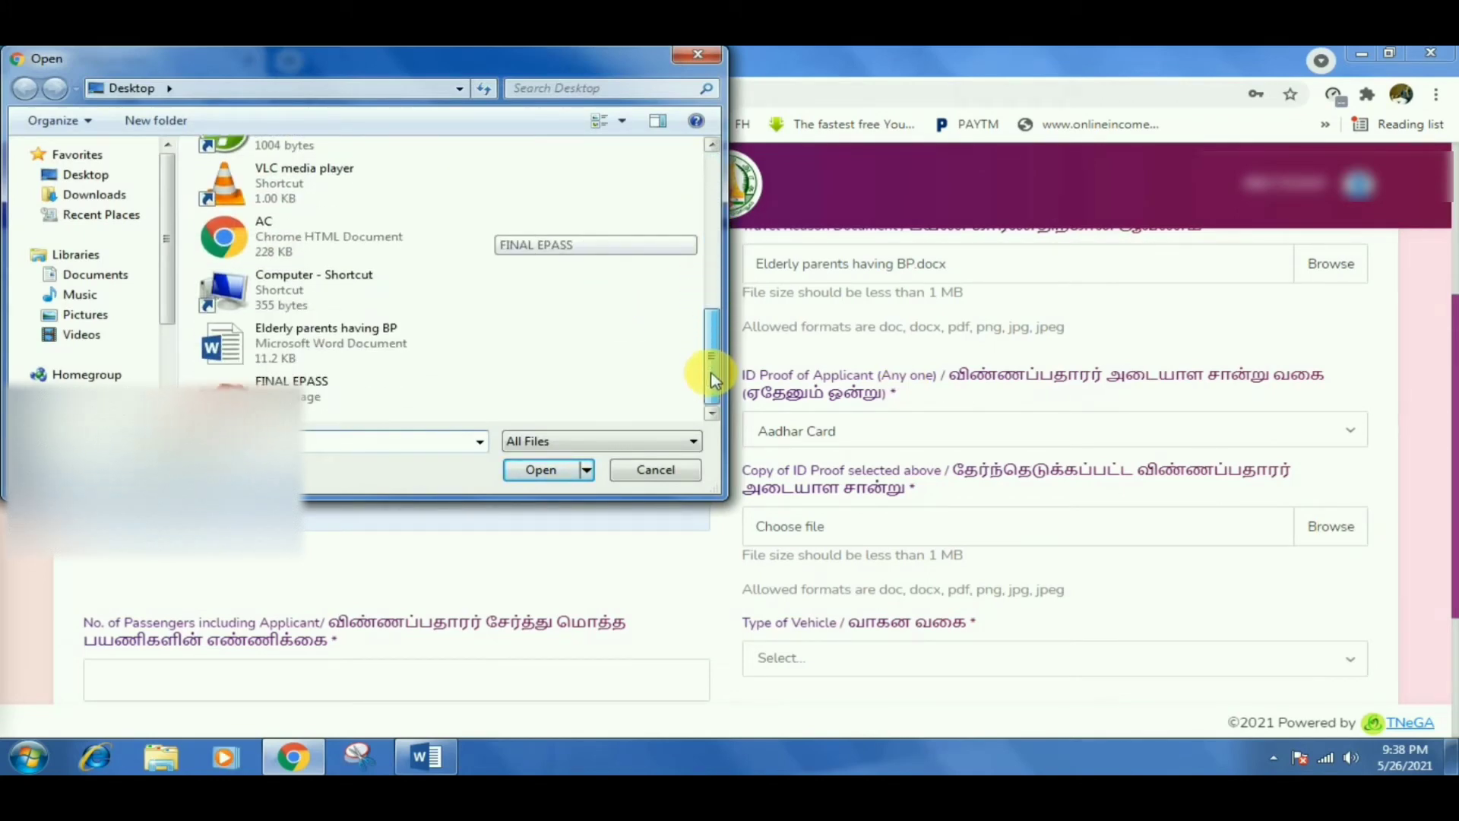
pyautogui.click(403, 241)
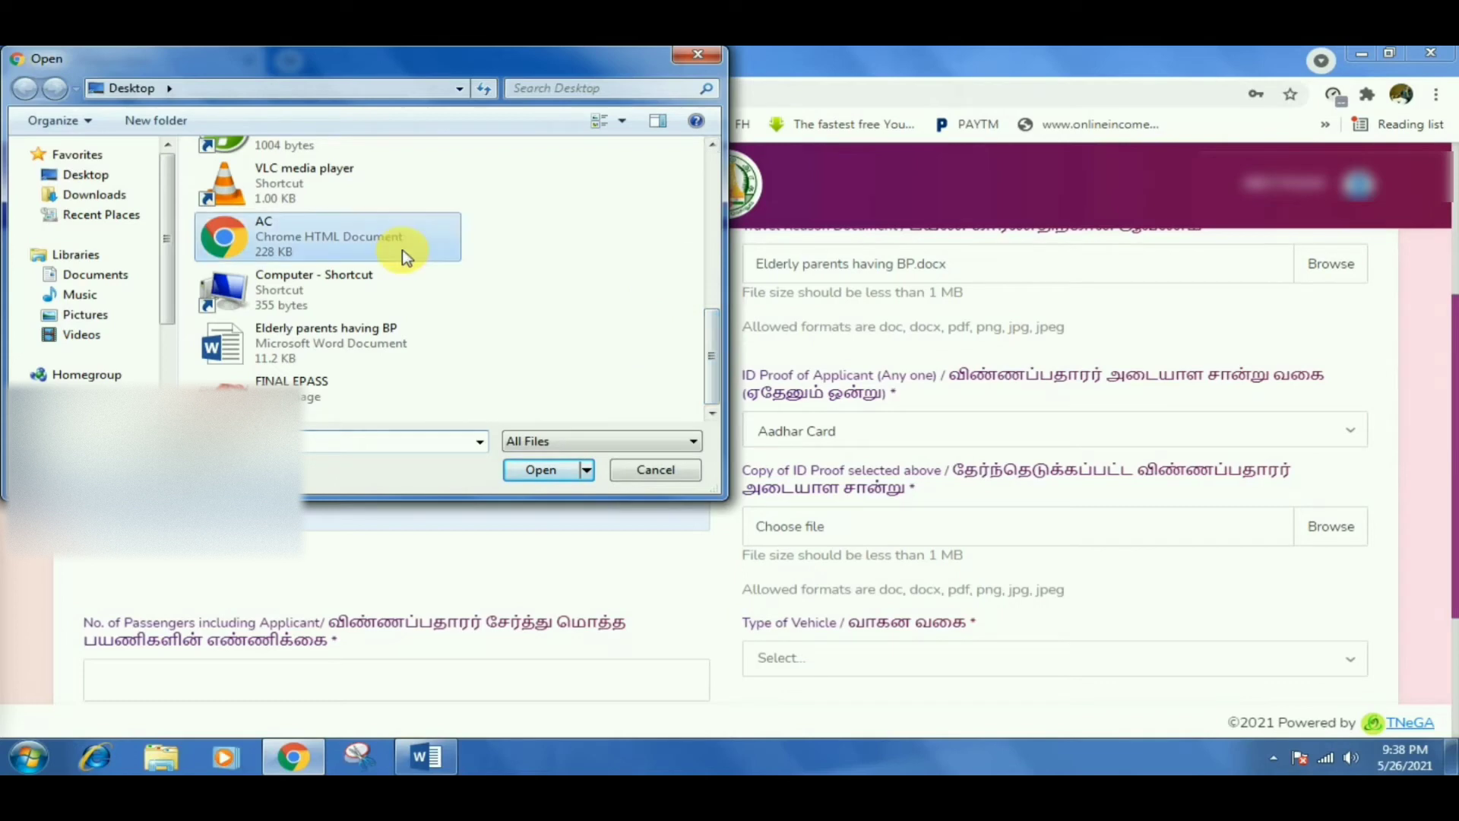
pyautogui.click(546, 469)
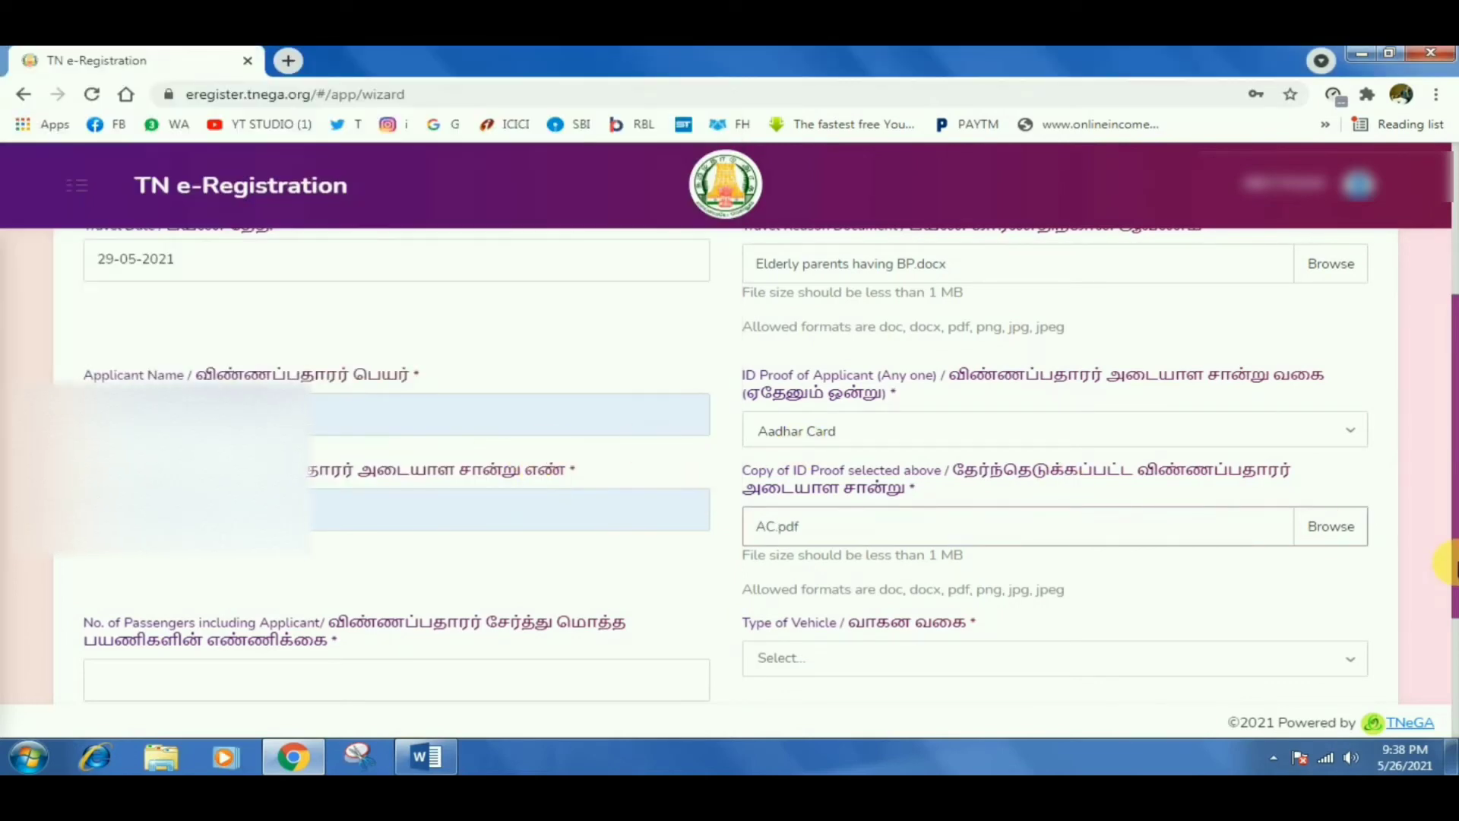
pyautogui.moveTo(1450, 564); pyautogui.dragTo(1448, 644)
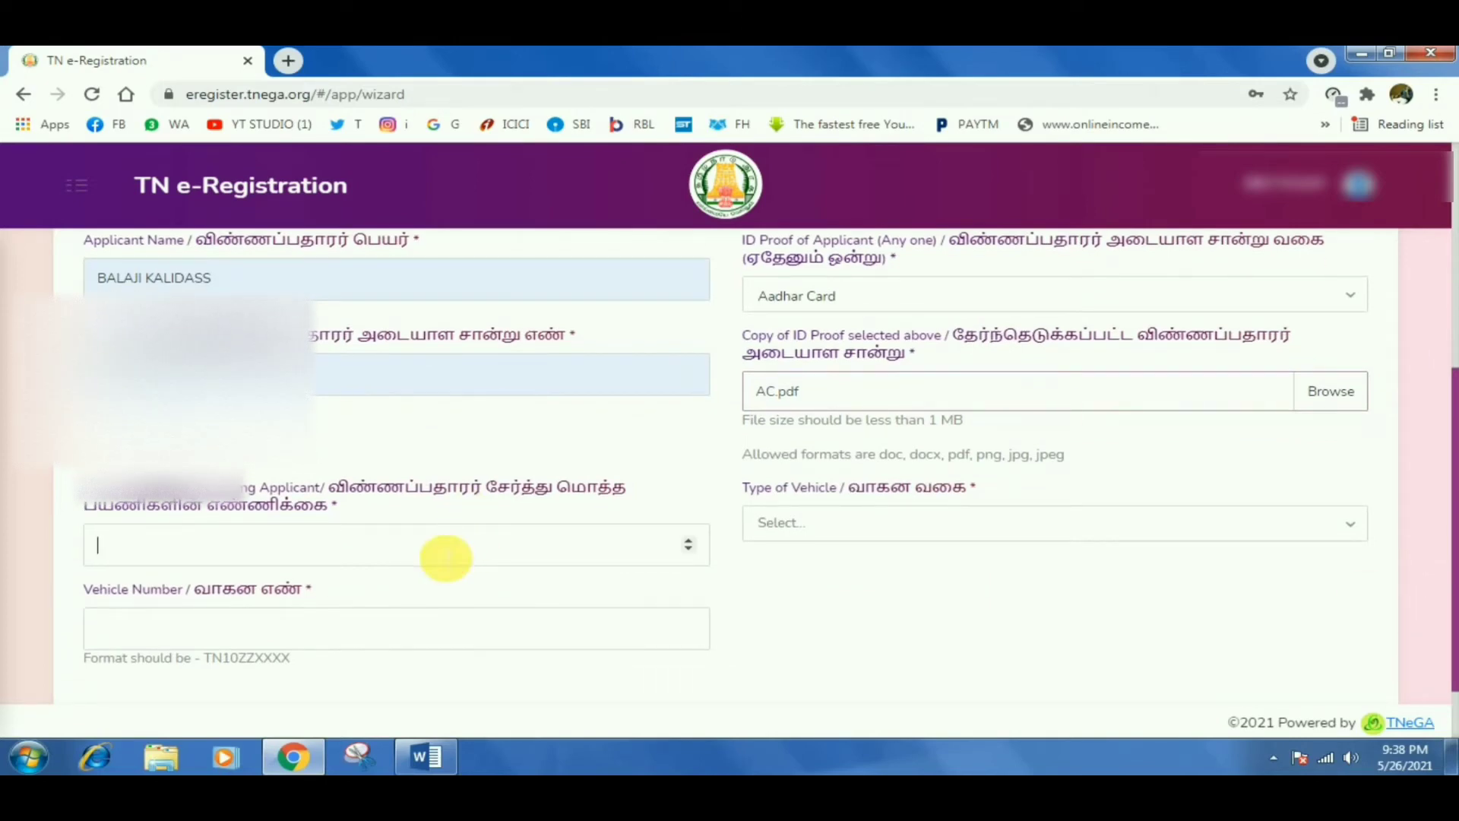
# Set the vehicle type to Car/Hired Taxi with 2 passengers.
pyautogui.click(446, 558)
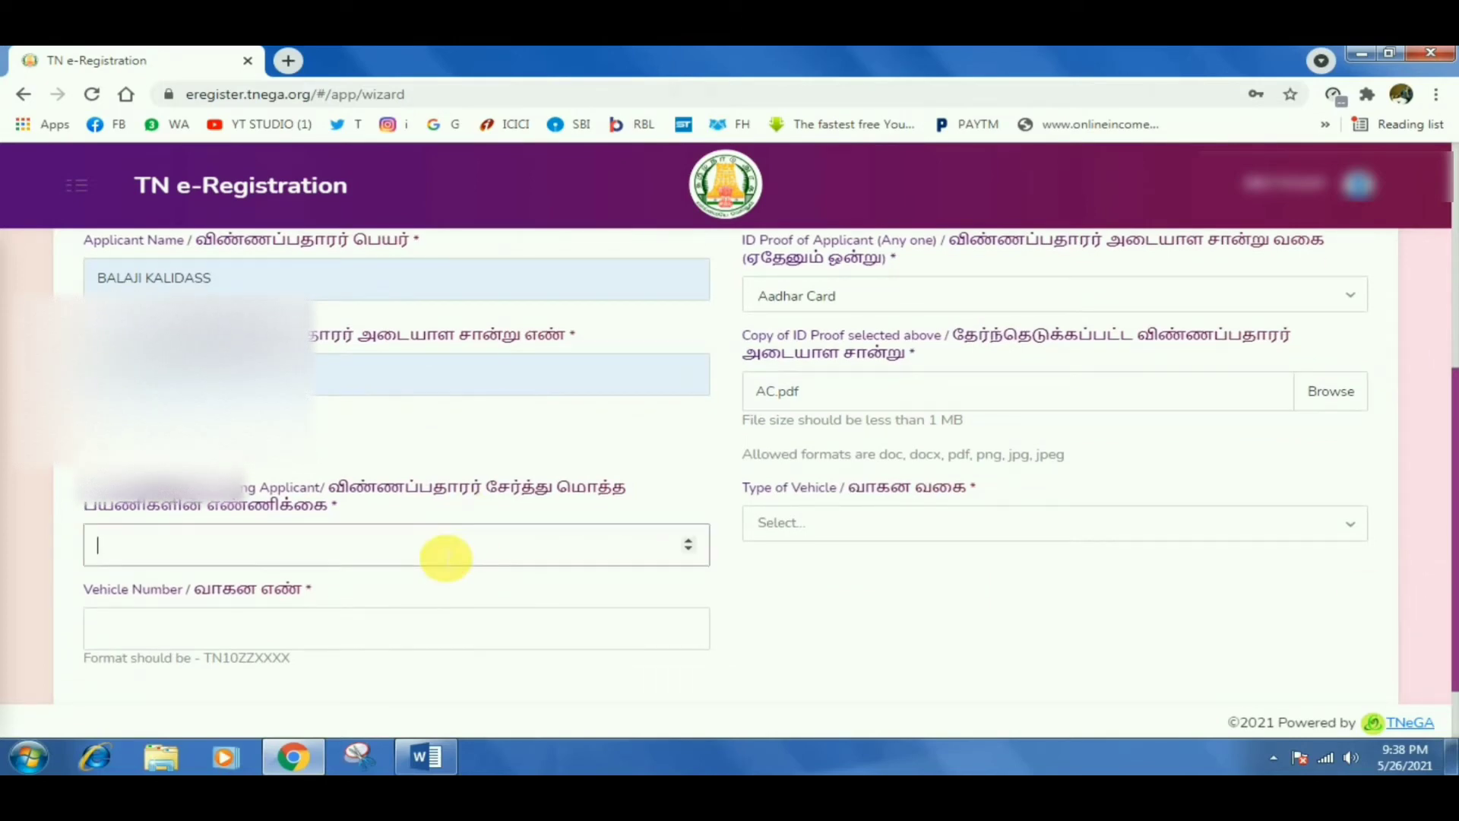
pyautogui.click(686, 549)
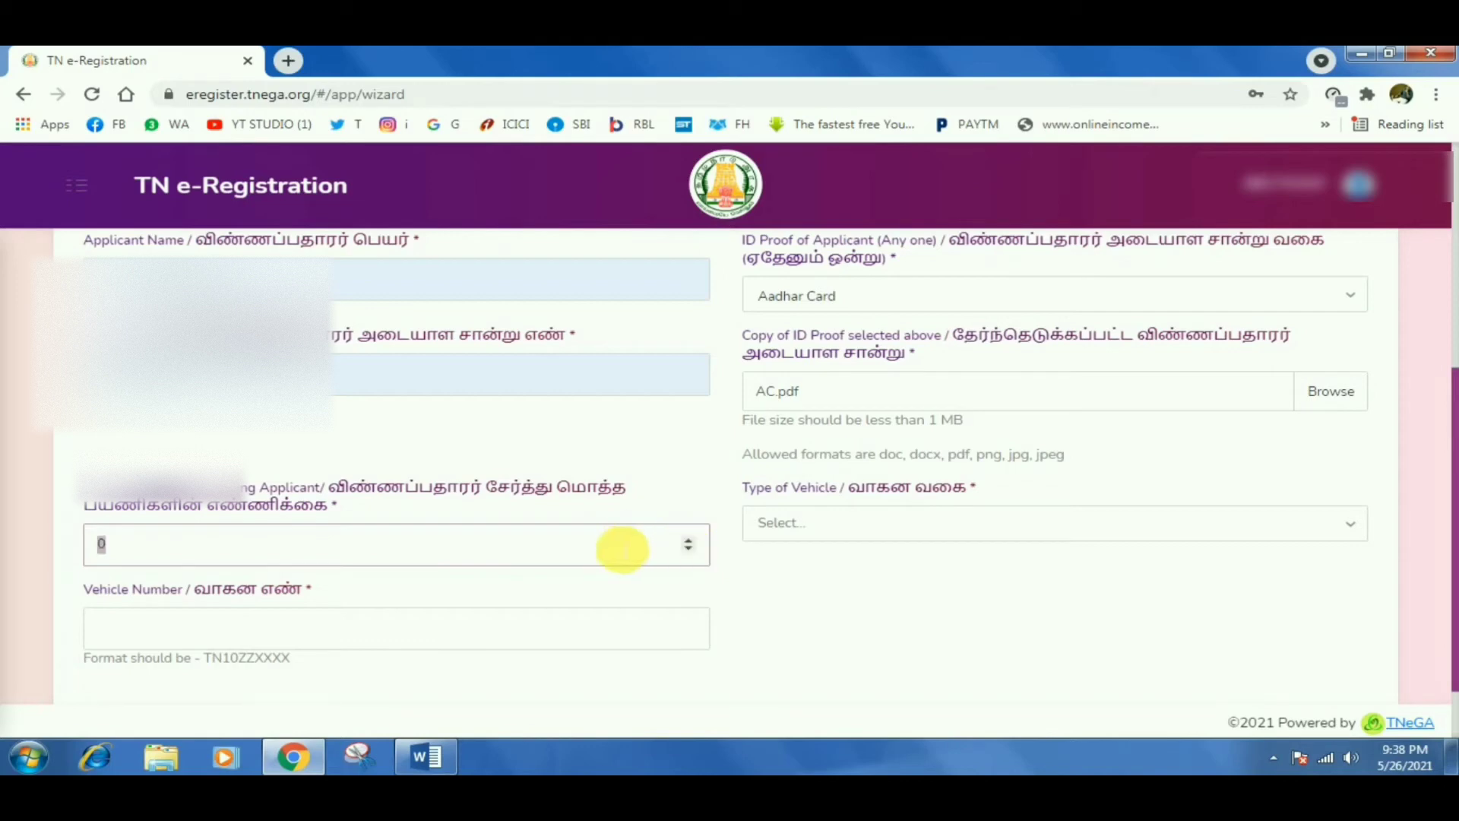
pyautogui.write('2')
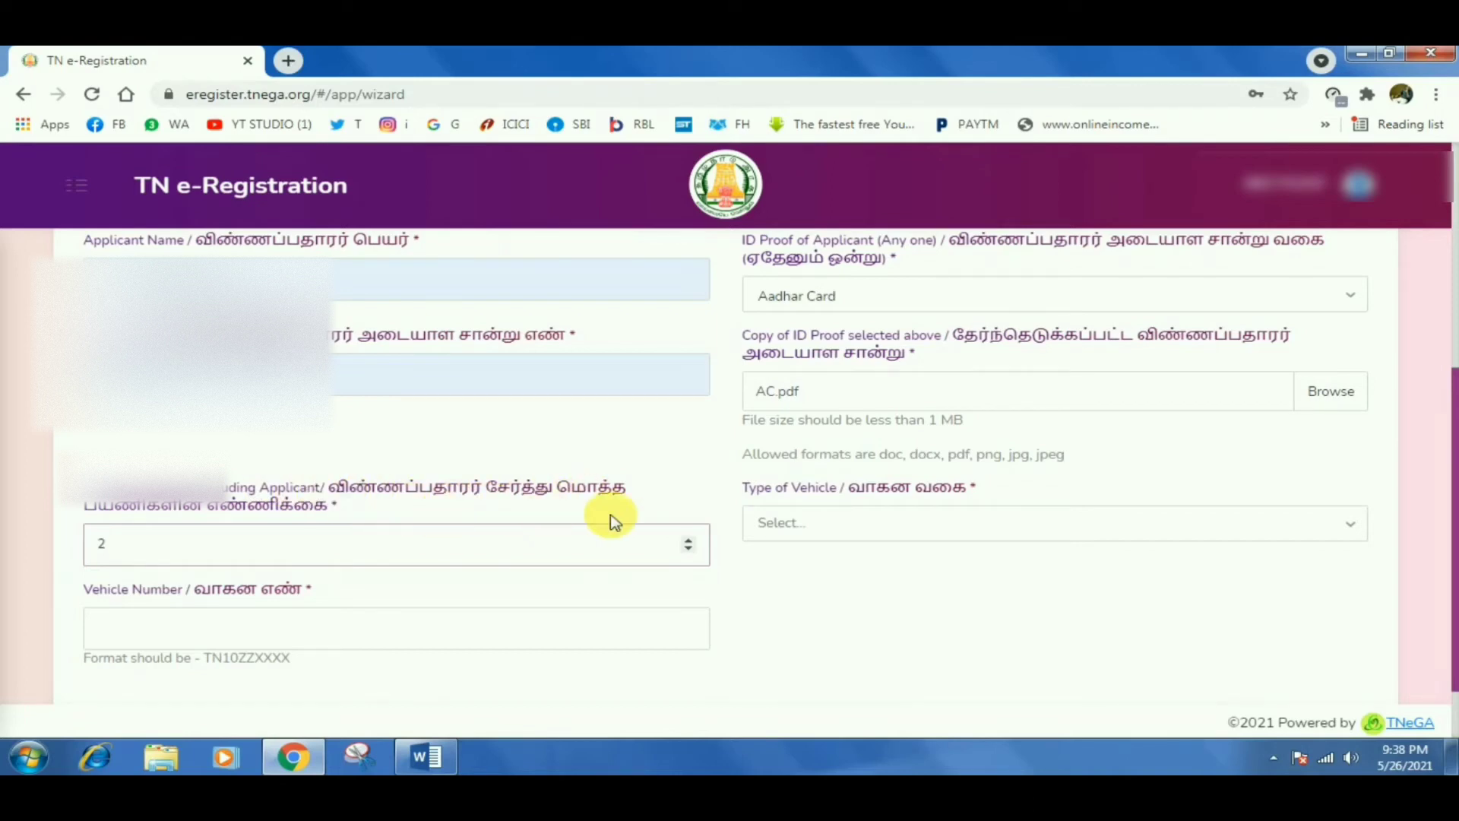
pyautogui.click(794, 531)
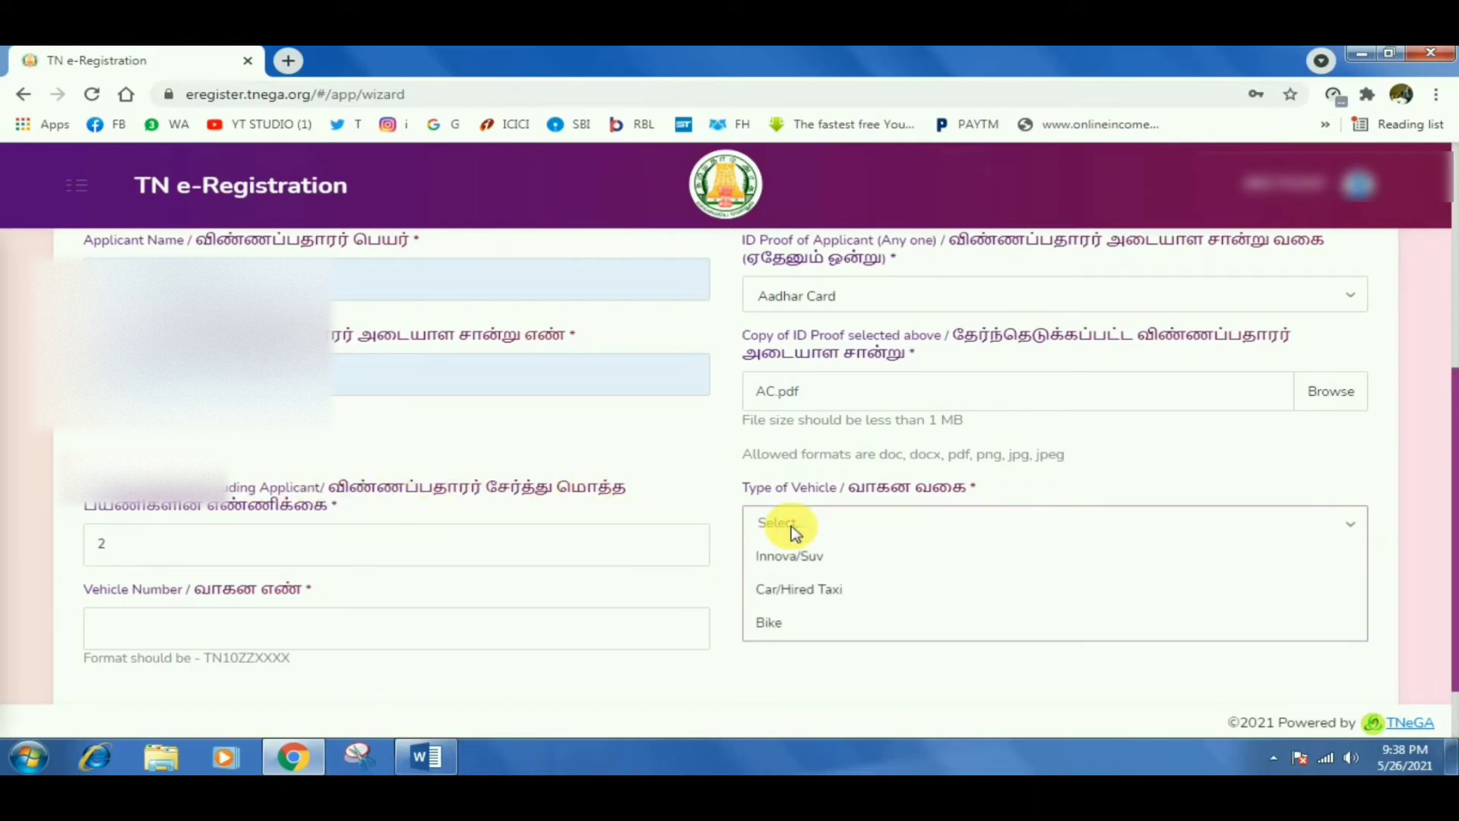
pyautogui.click(797, 614)
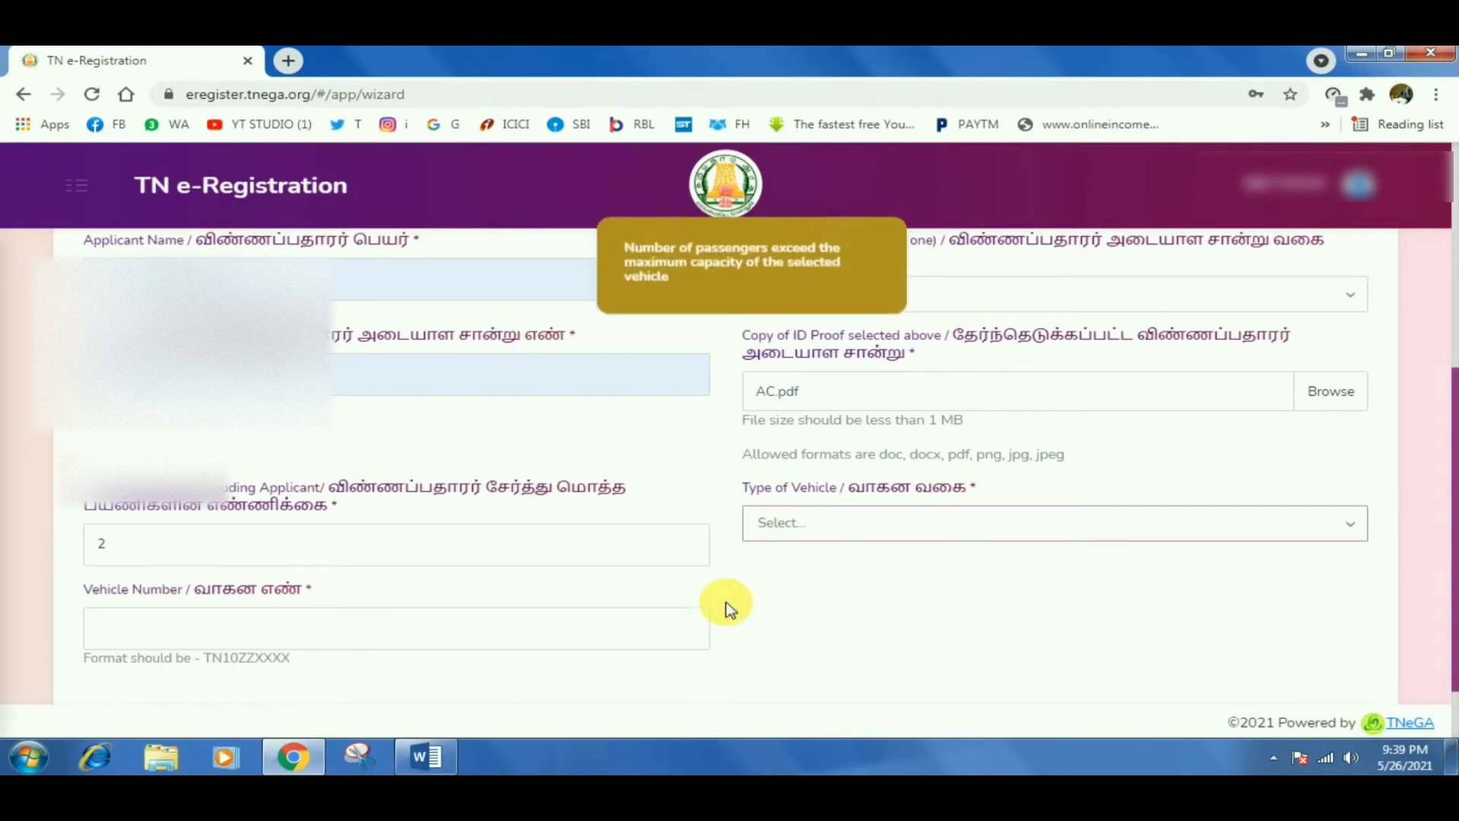
pyautogui.click(575, 563)
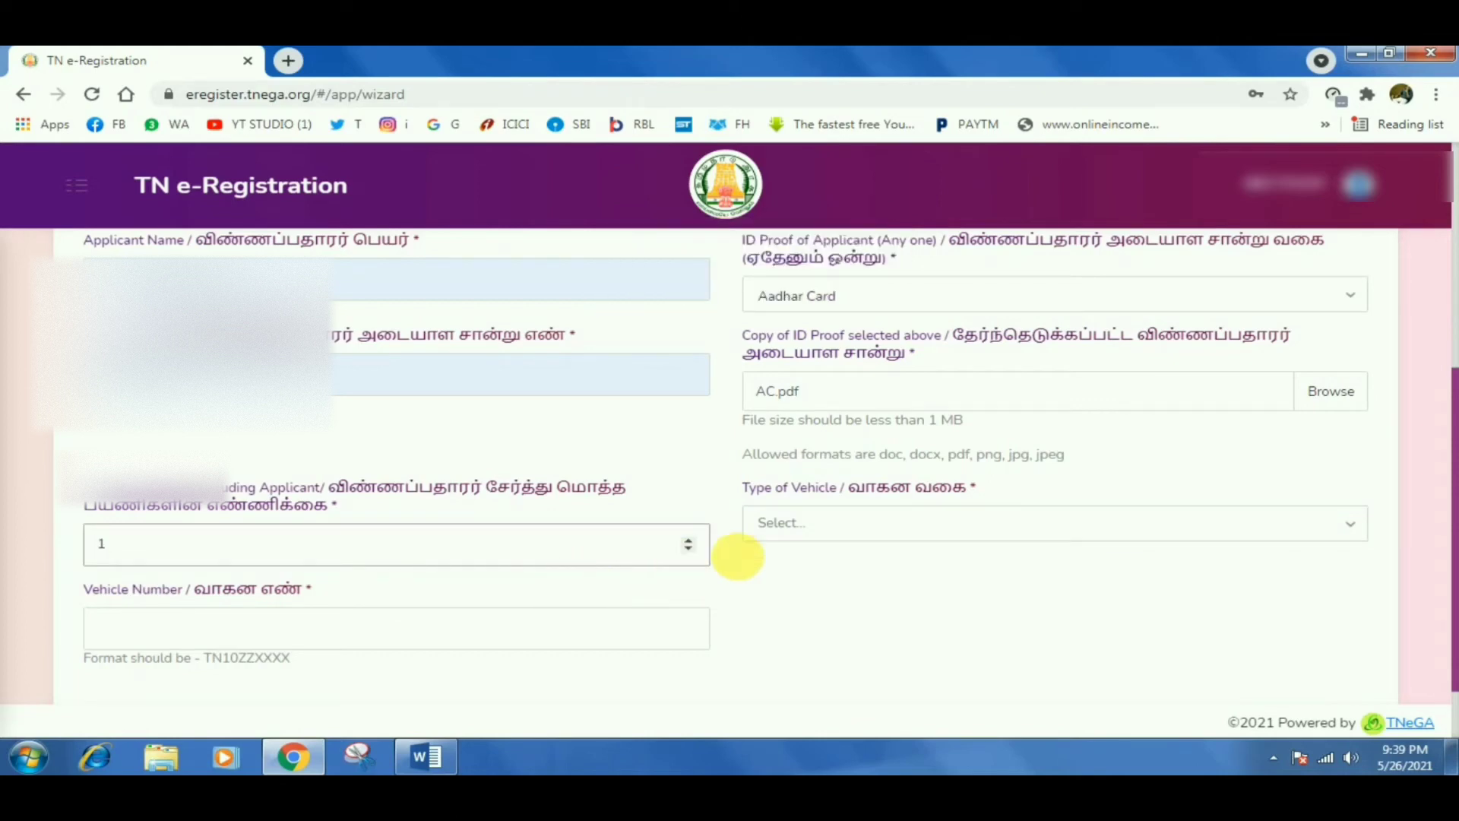
pyautogui.click(778, 532)
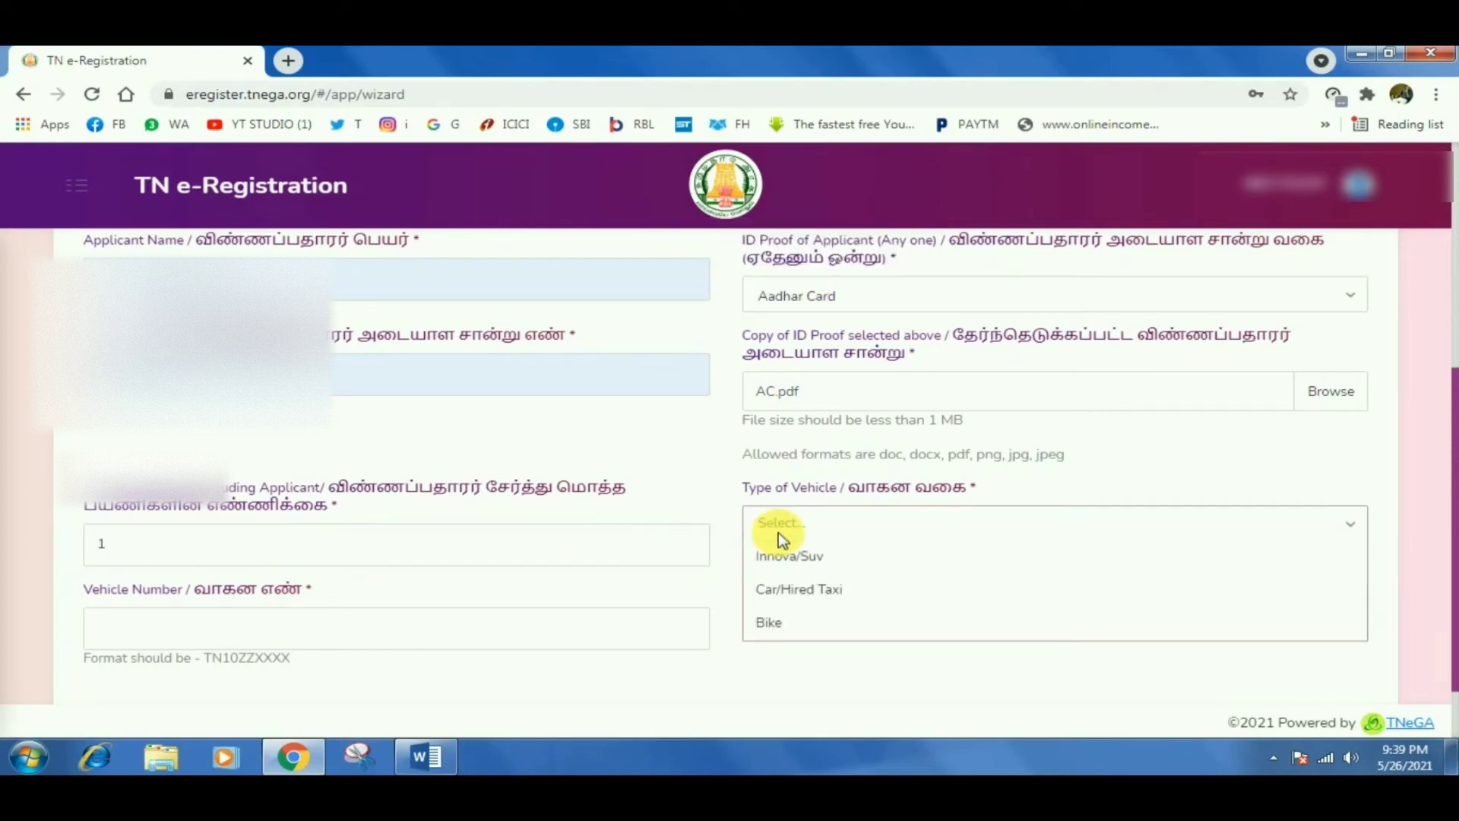
pyautogui.click(783, 588)
pyautogui.click(552, 560)
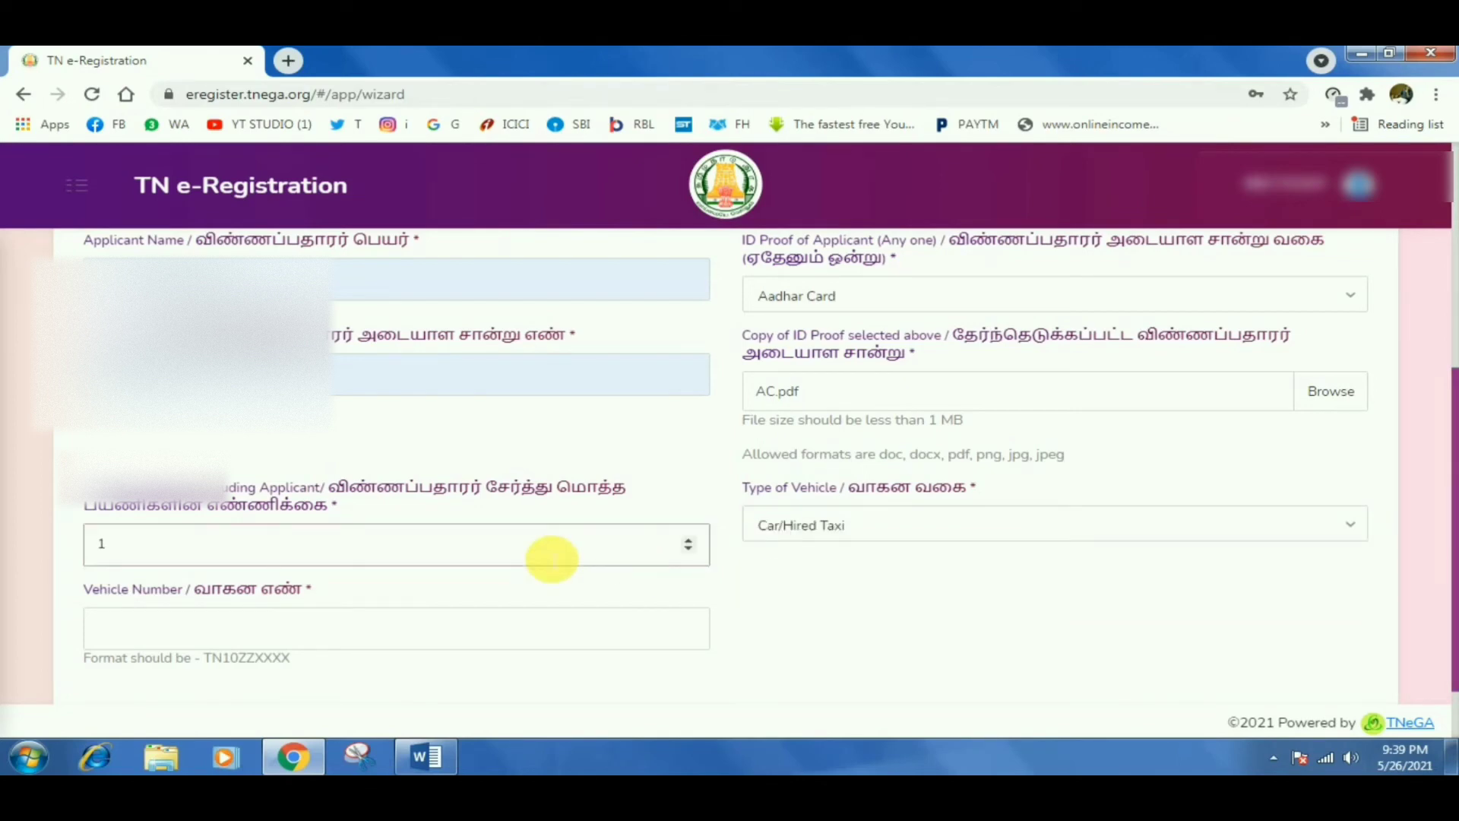
pyautogui.write('2')
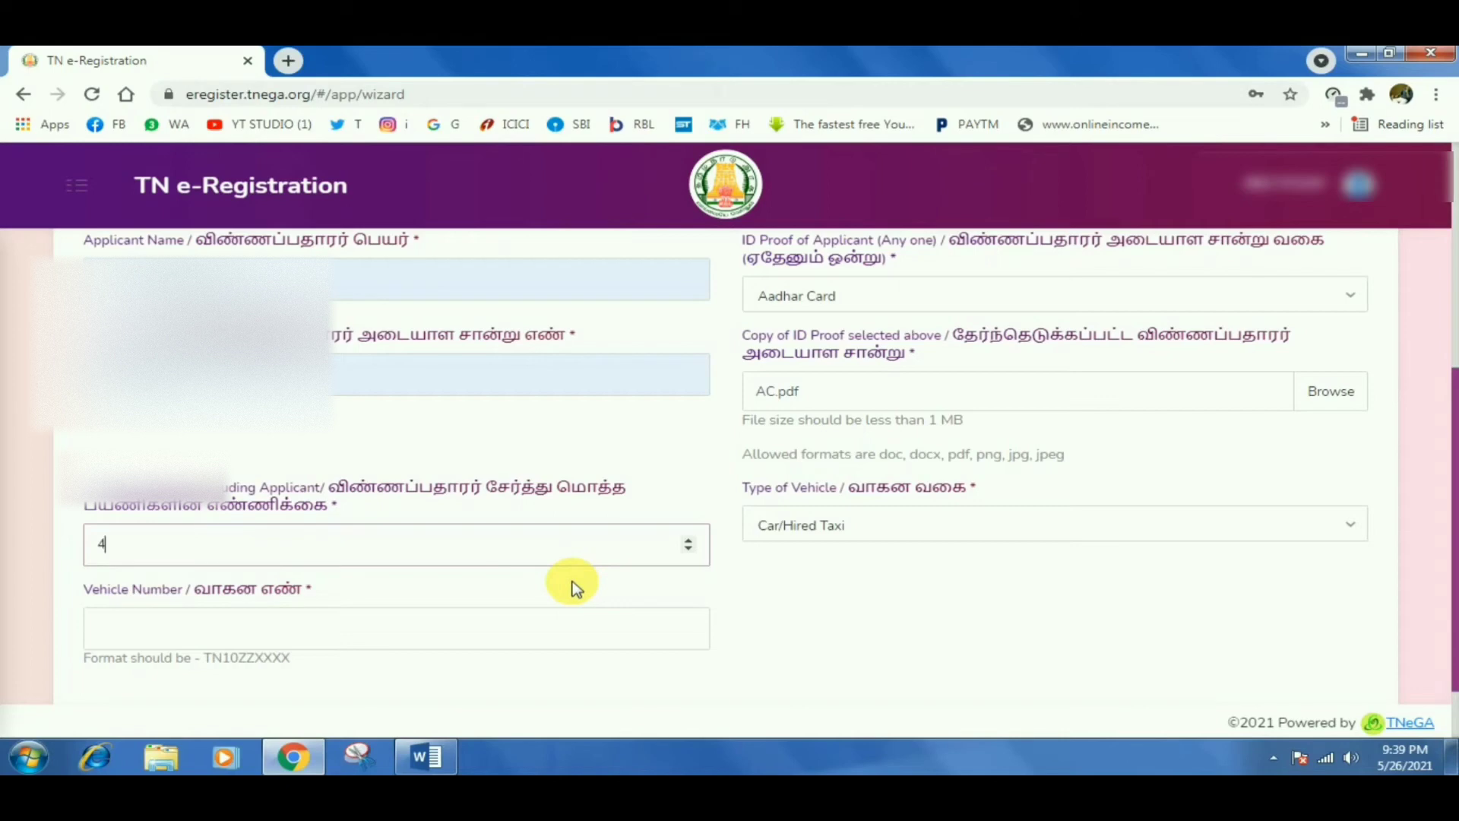
# Enter the vehicle number and scroll down toward the Next button.
pyautogui.click(589, 627)
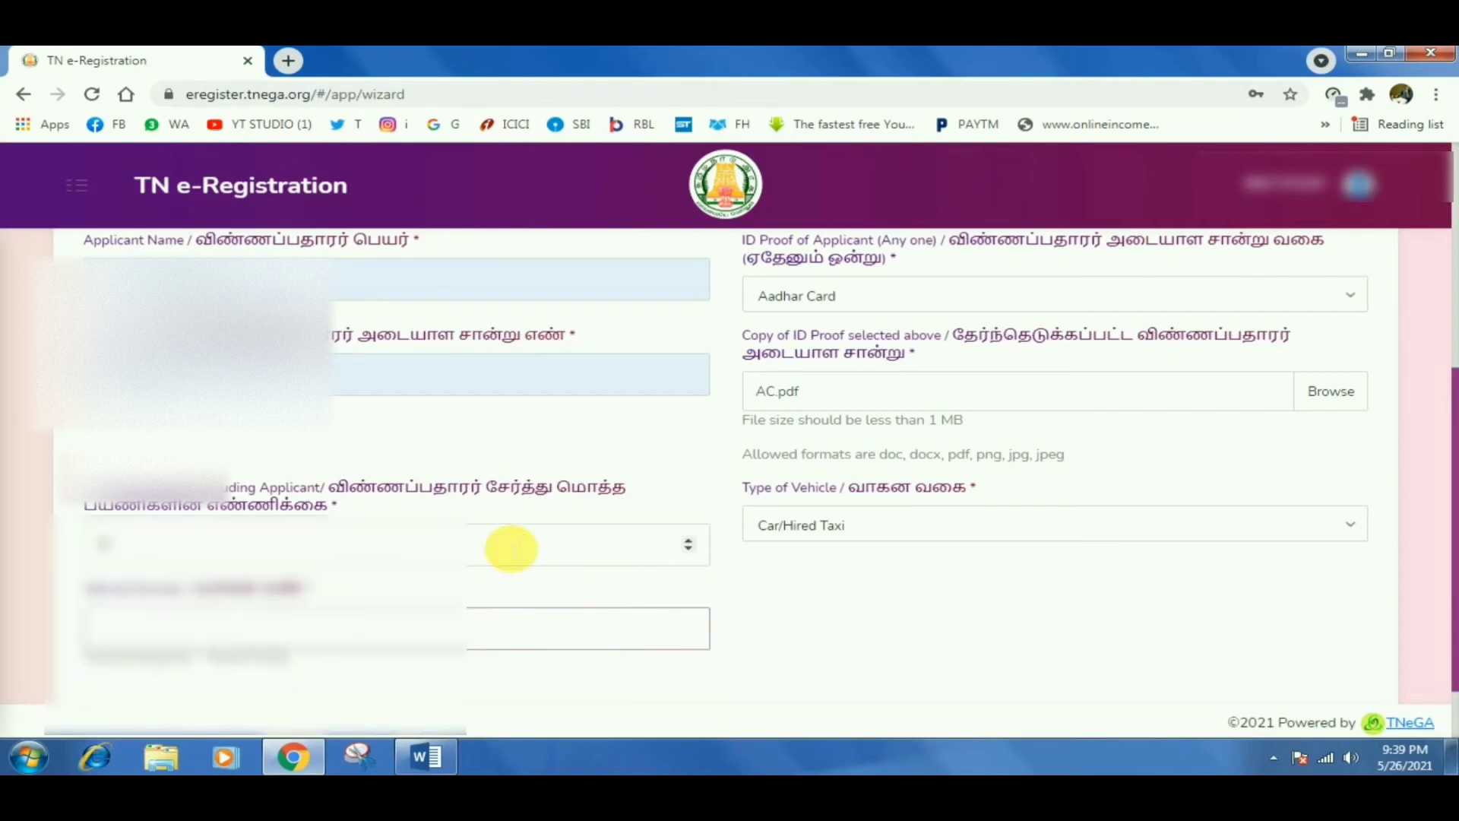
pyautogui.click(511, 548)
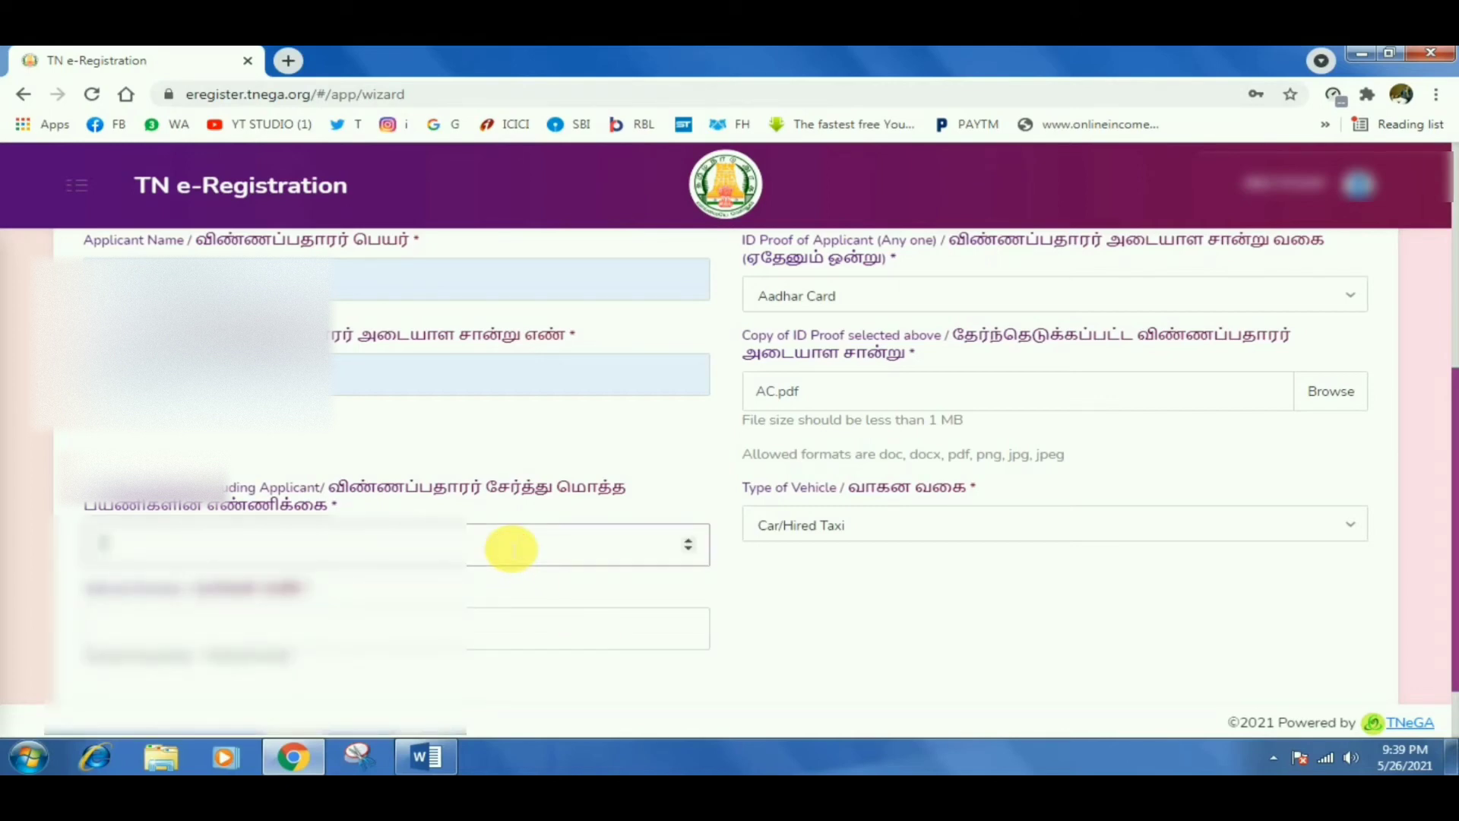
pyautogui.click(524, 633)
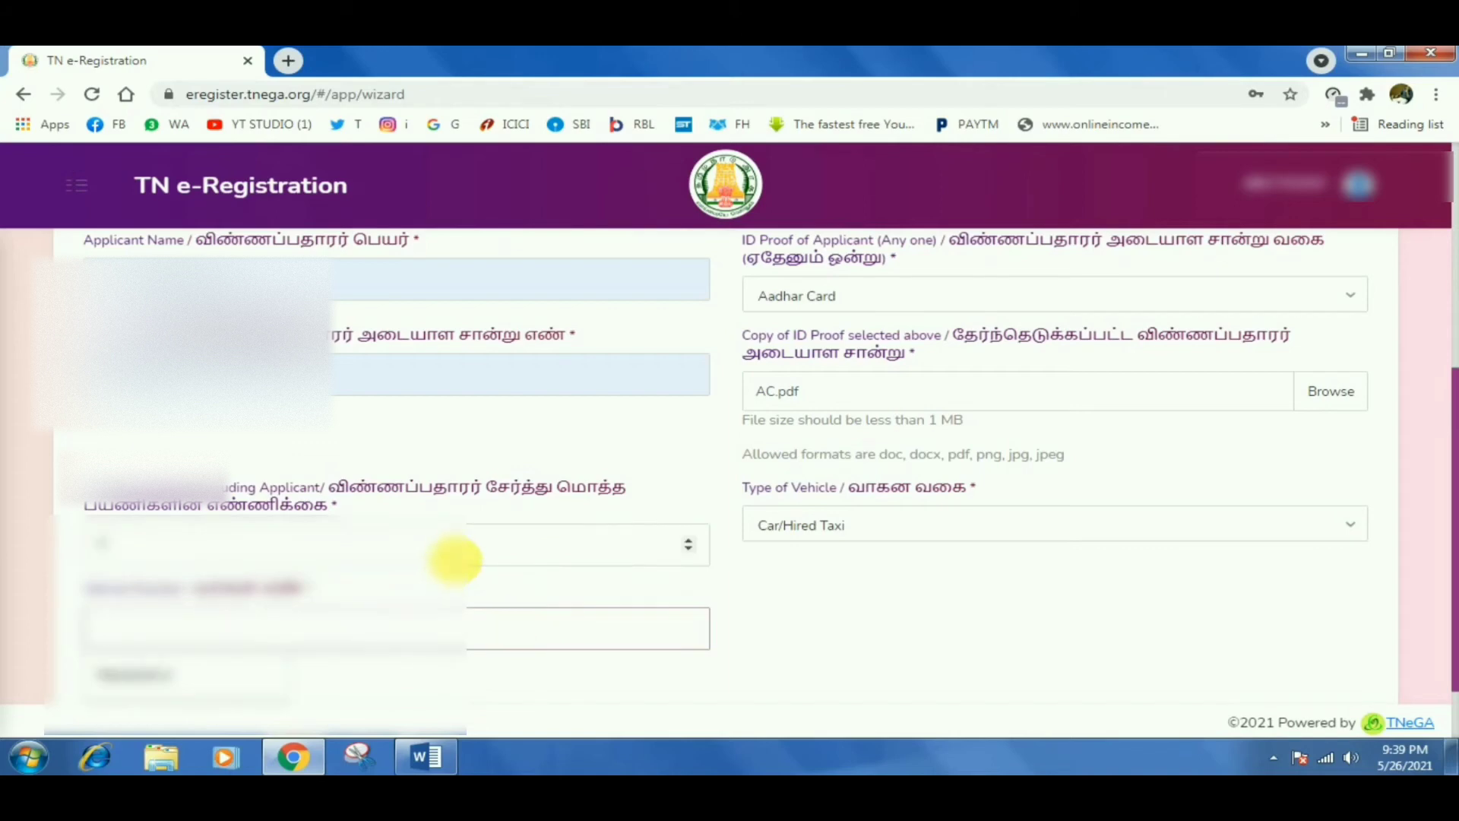
pyautogui.click(453, 561)
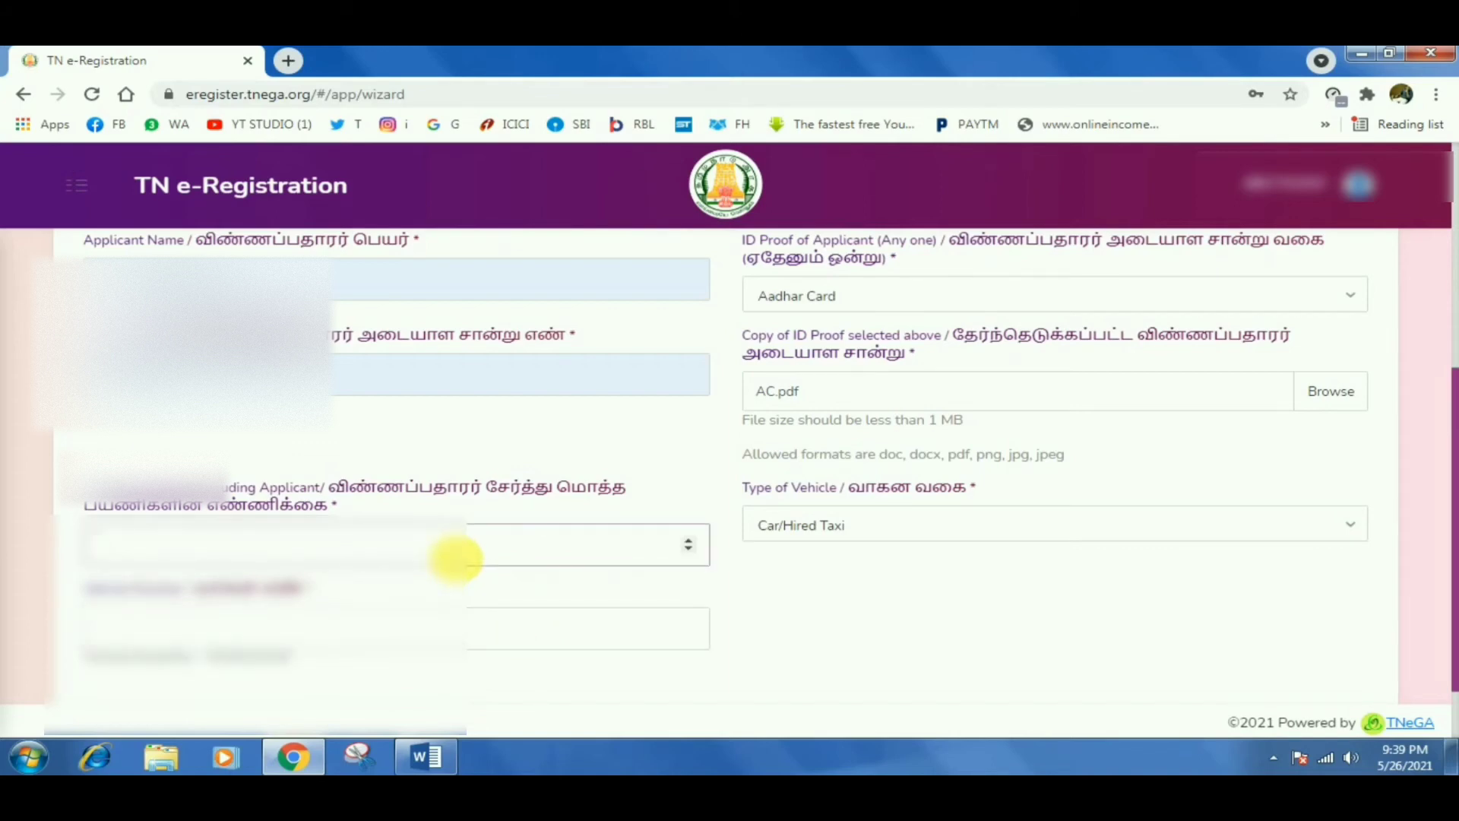
pyautogui.click(404, 629)
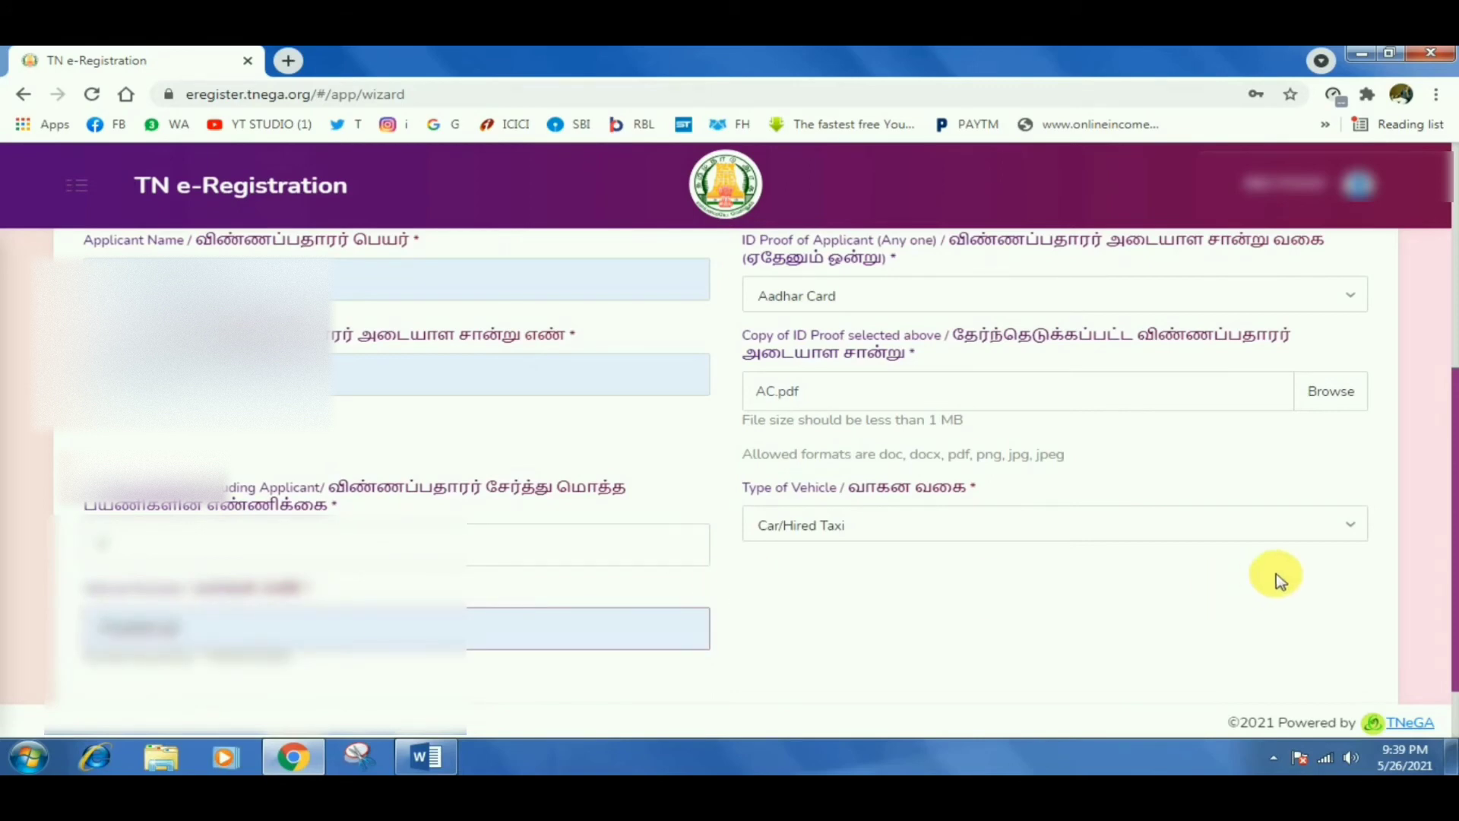
pyautogui.moveTo(1455, 521); pyautogui.dragTo(1443, 573)
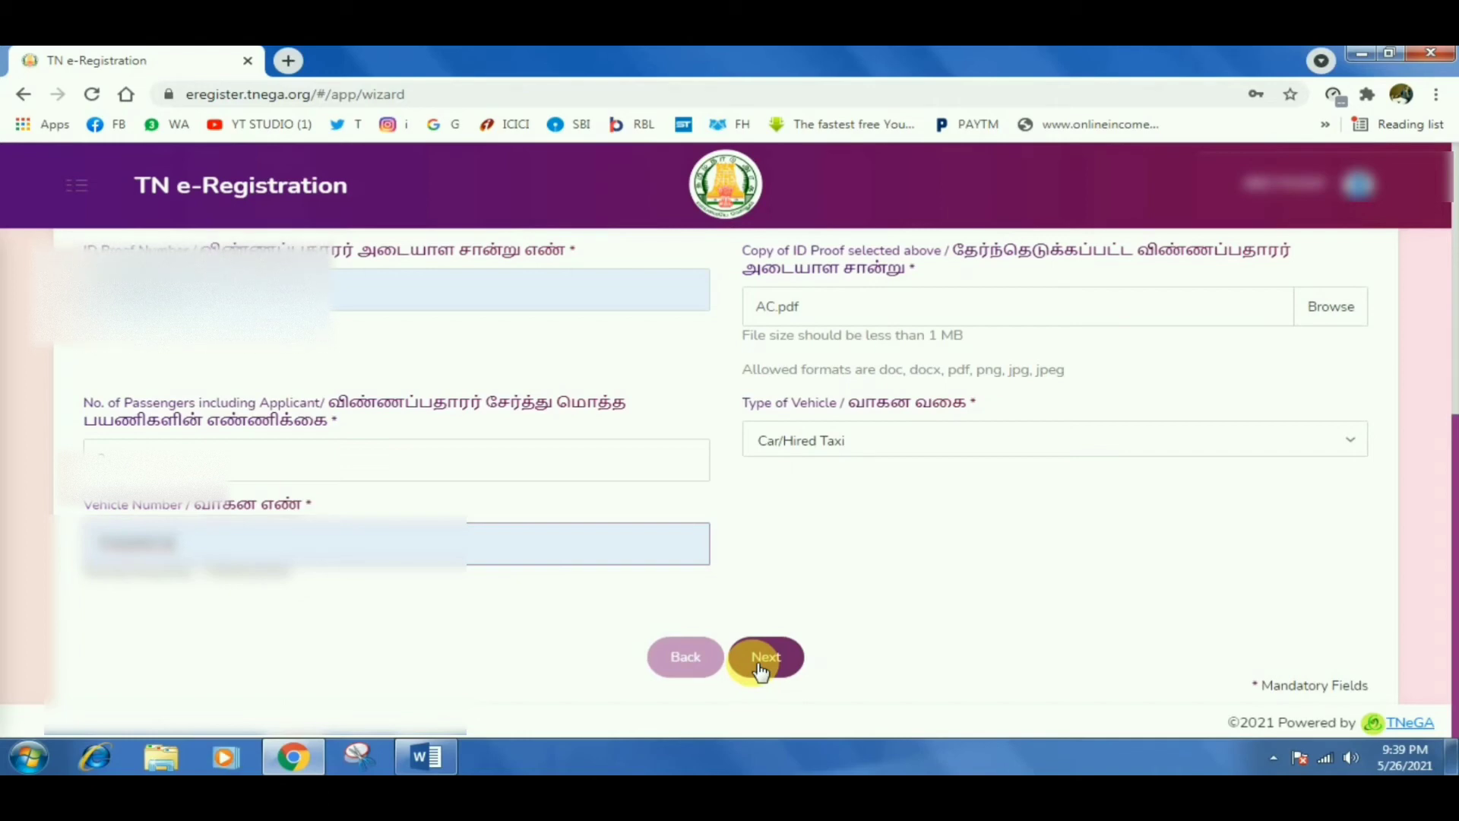
# Continue to Step 2 Travel and scroll back to the top of the form.
pyautogui.click(761, 667)
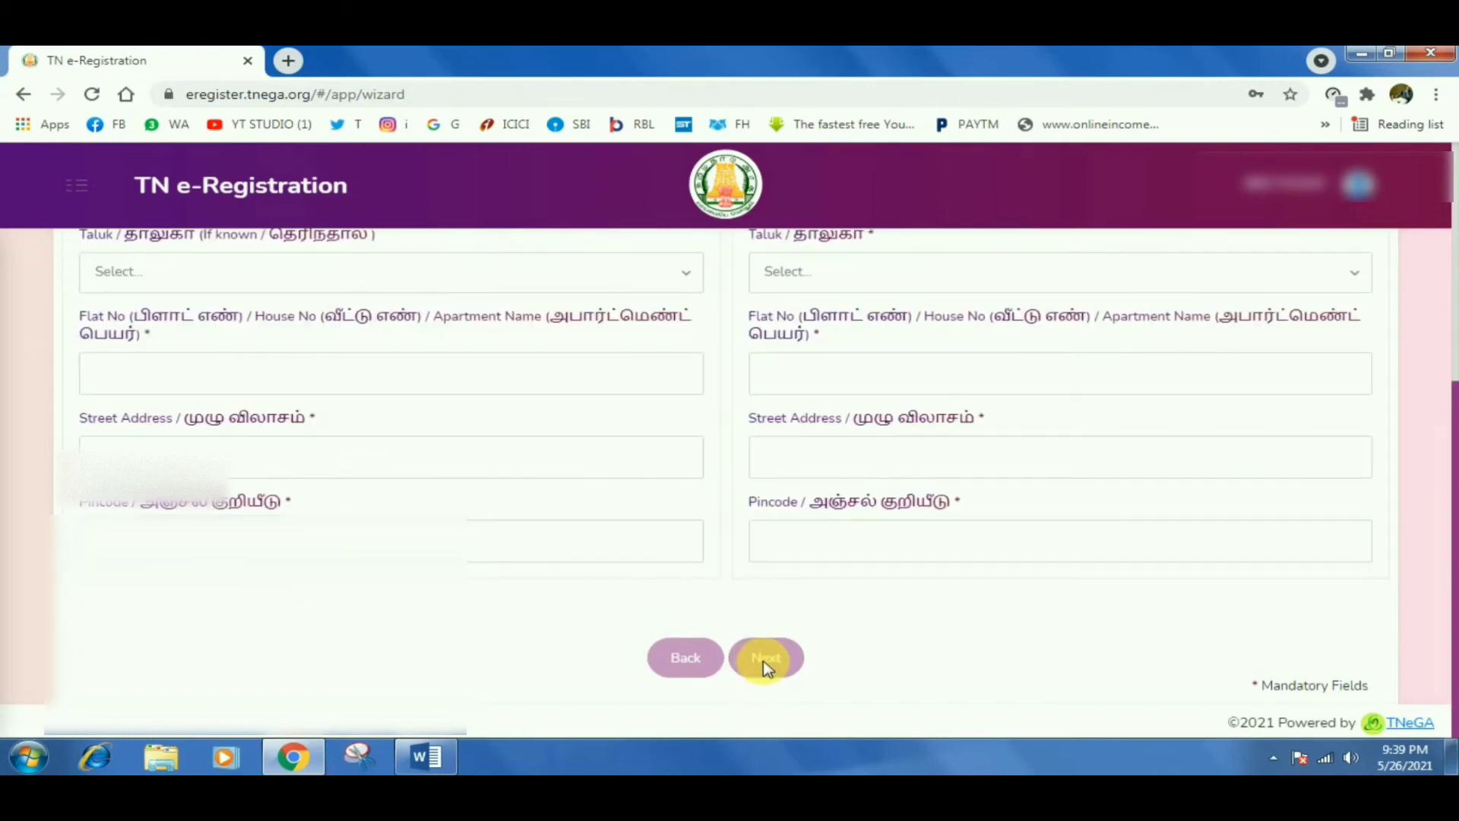
pyautogui.moveTo(1444, 506); pyautogui.dragTo(1379, 263)
pyautogui.scroll(1, 1378, 268)
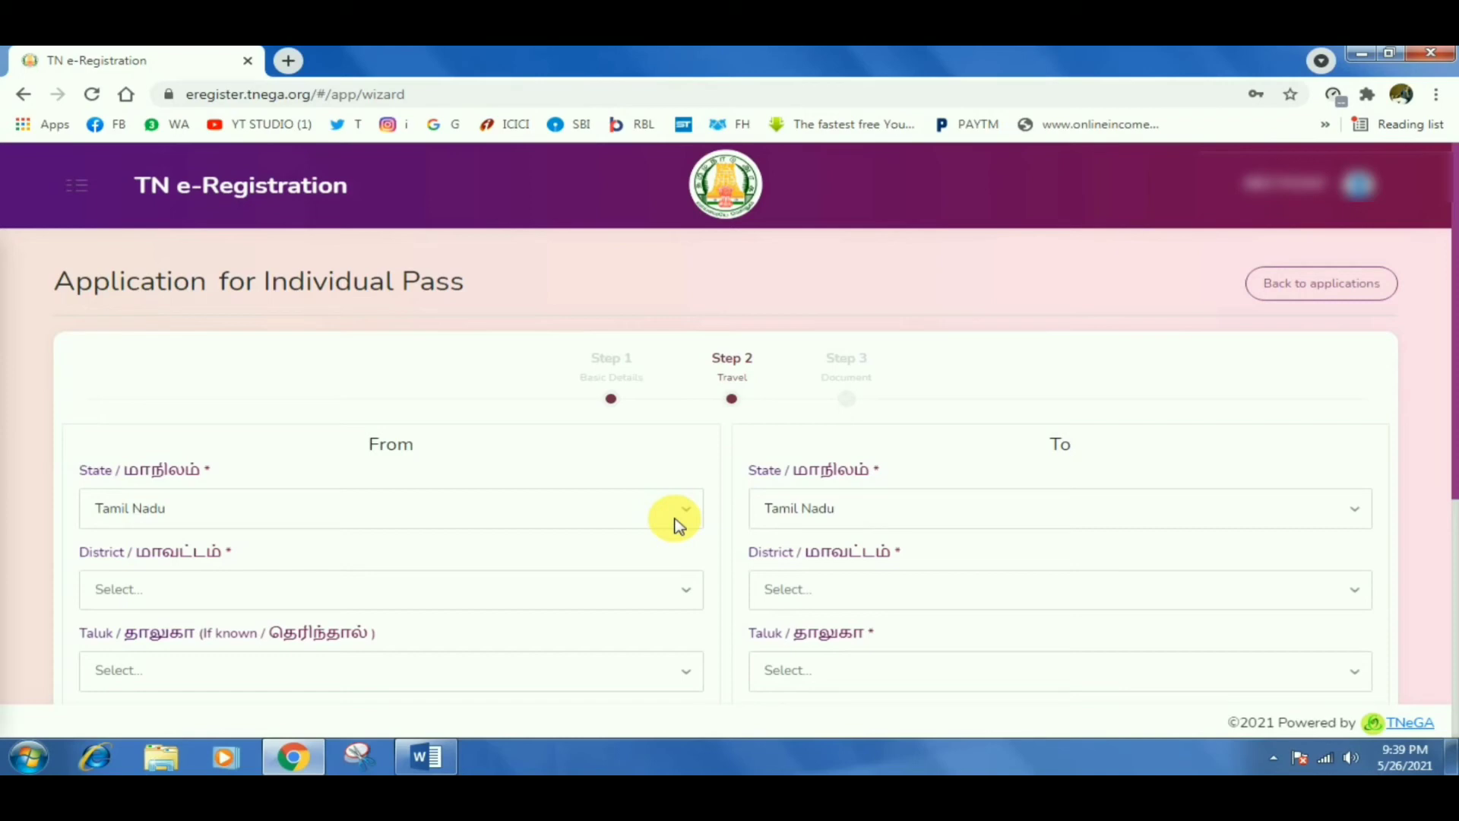
# Choose Villupuram as the From district and Cuddalore as the To district, then open the From taluk list.
pyautogui.click(629, 597)
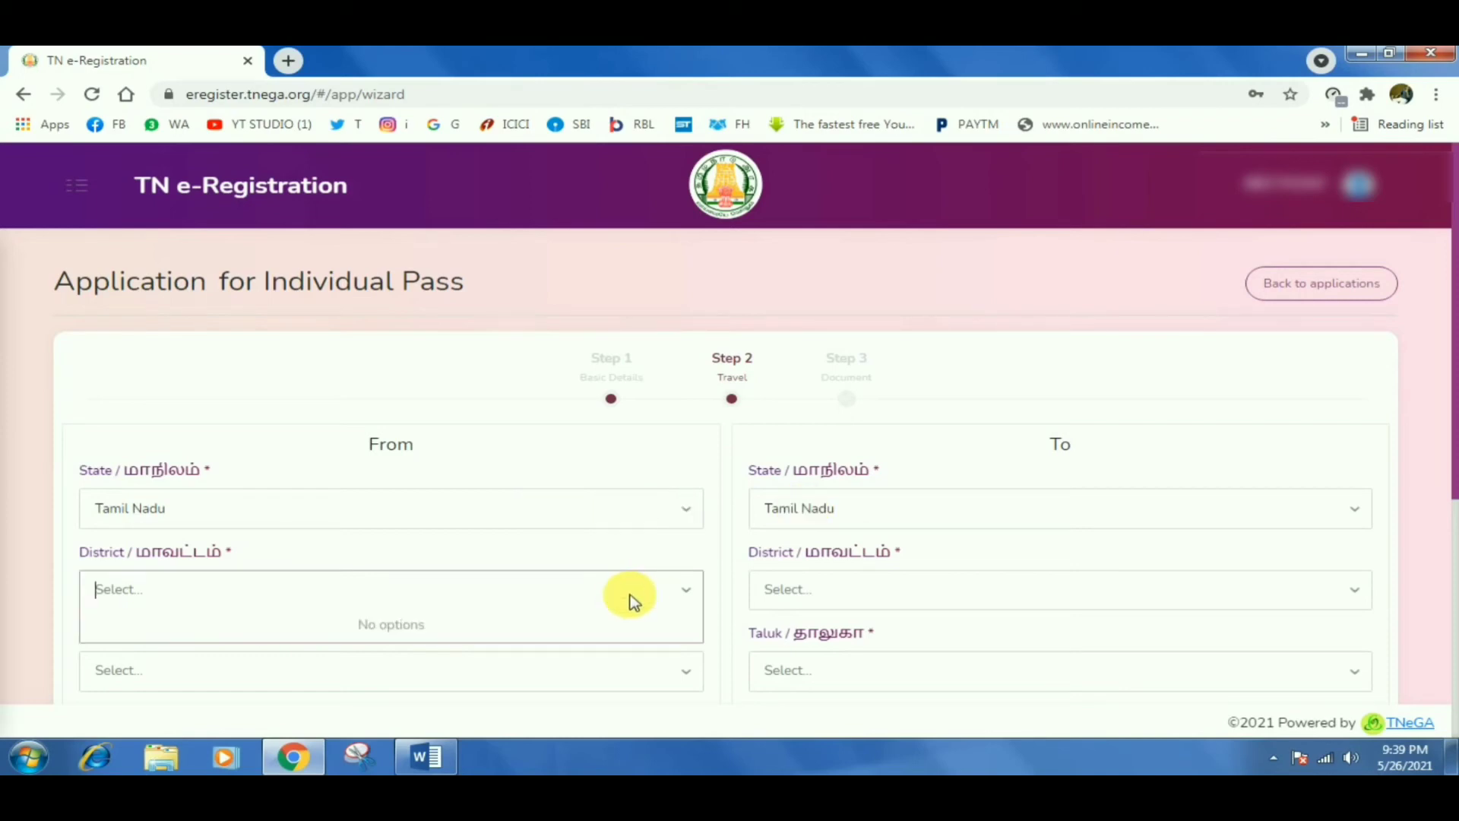
pyautogui.write('VILL')
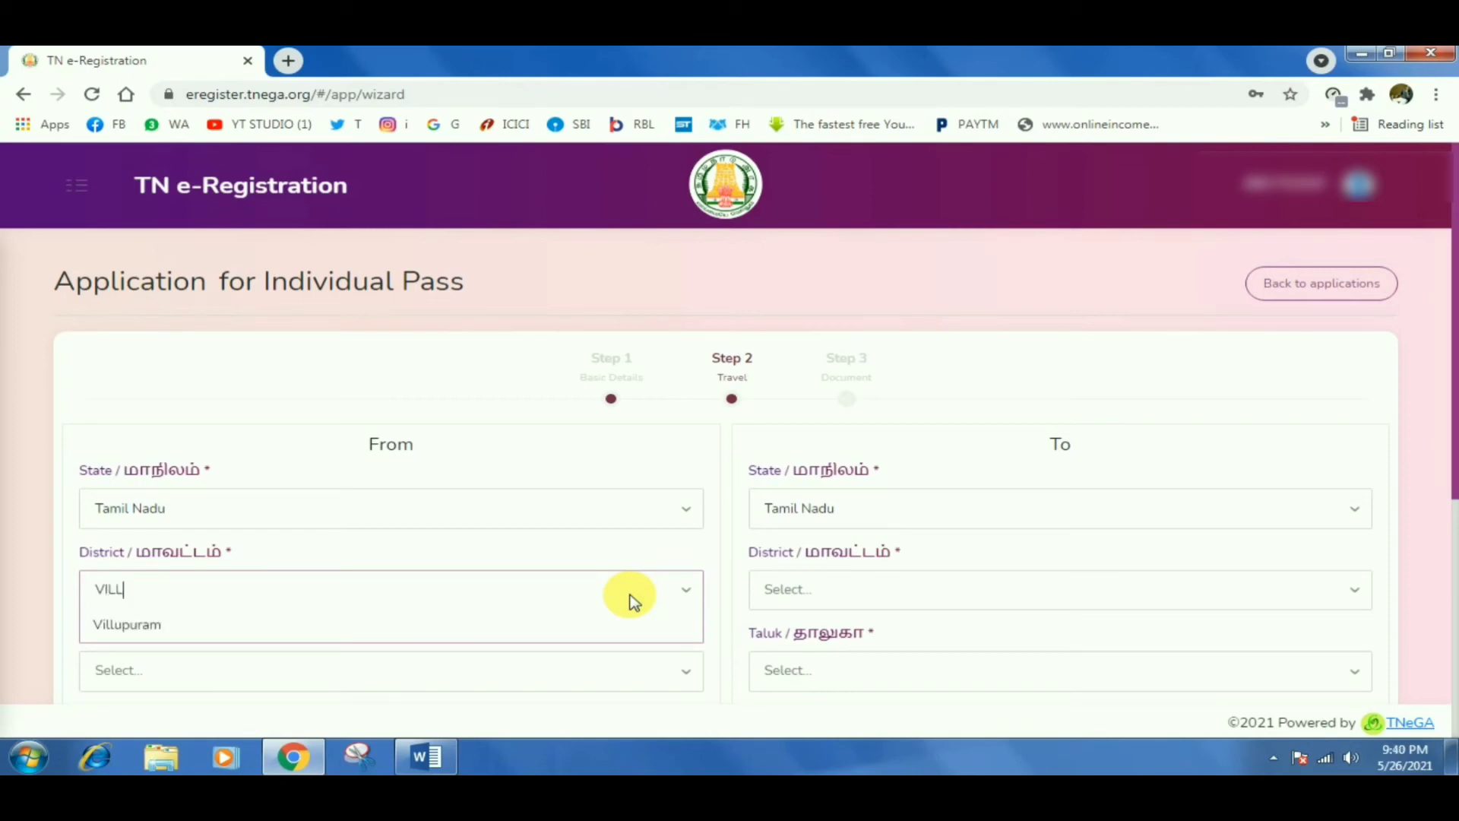
pyautogui.click(590, 617)
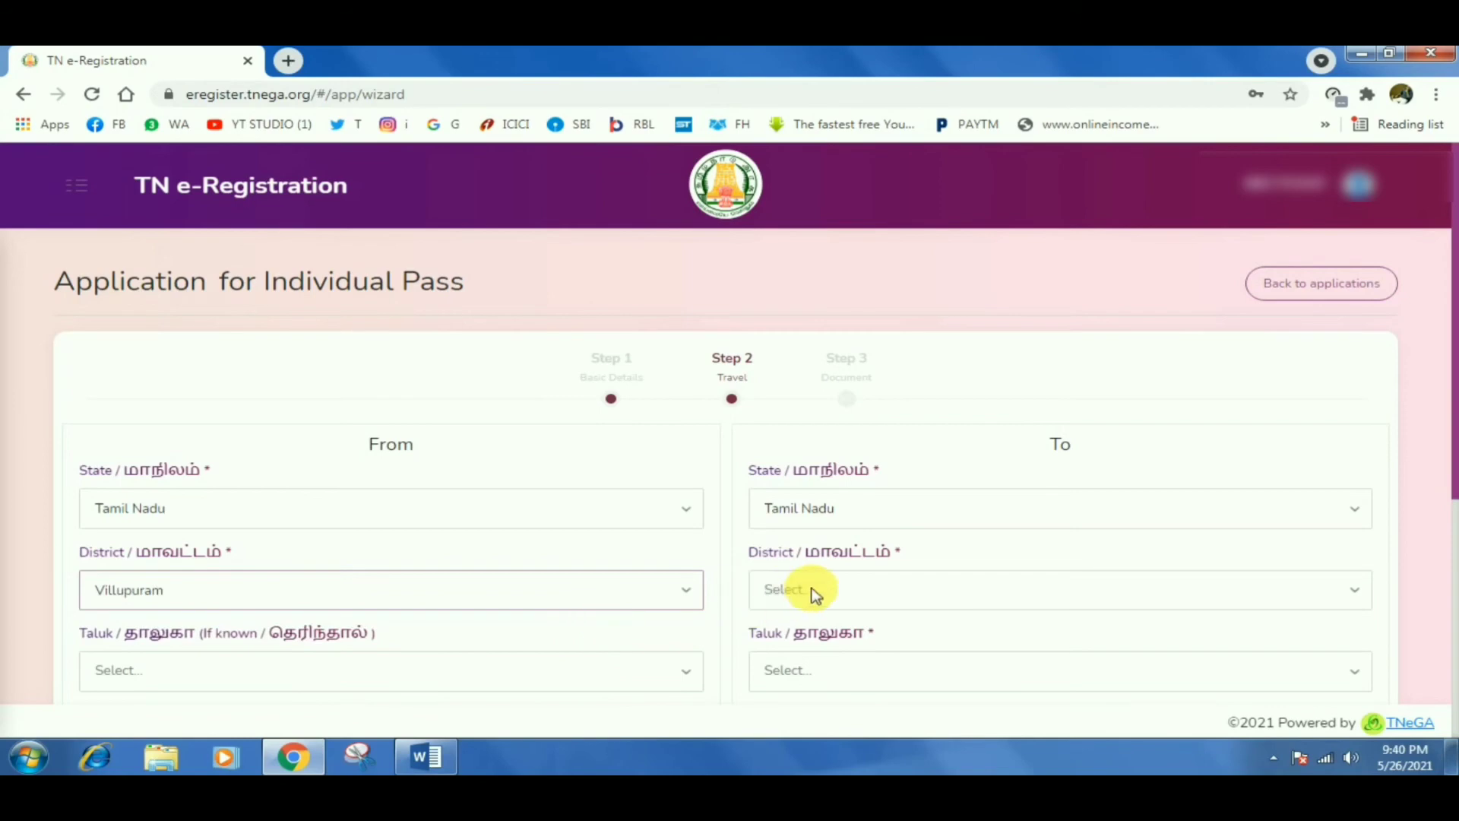
pyautogui.click(811, 589)
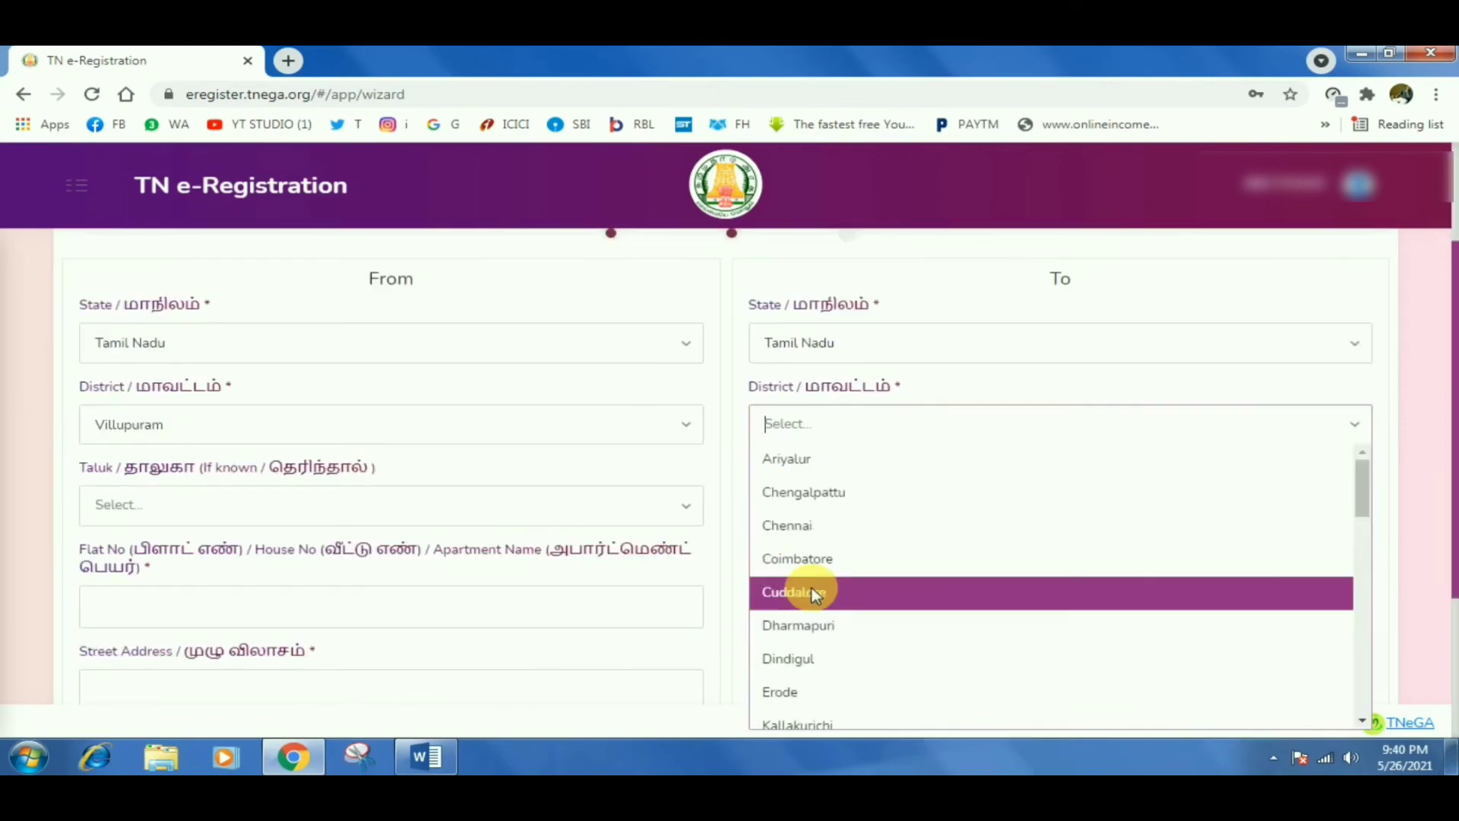
pyautogui.click(860, 600)
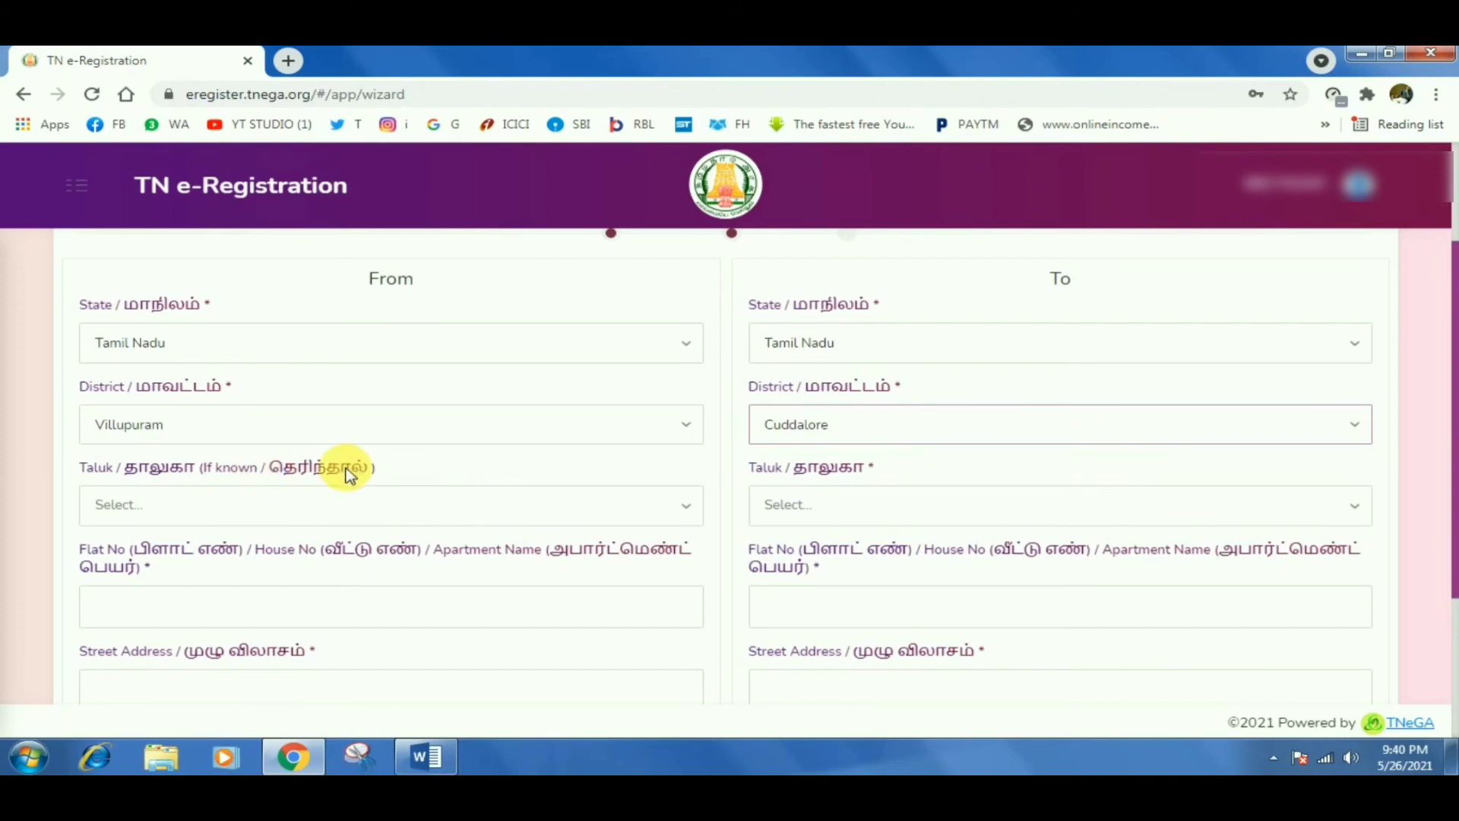
pyautogui.click(564, 502)
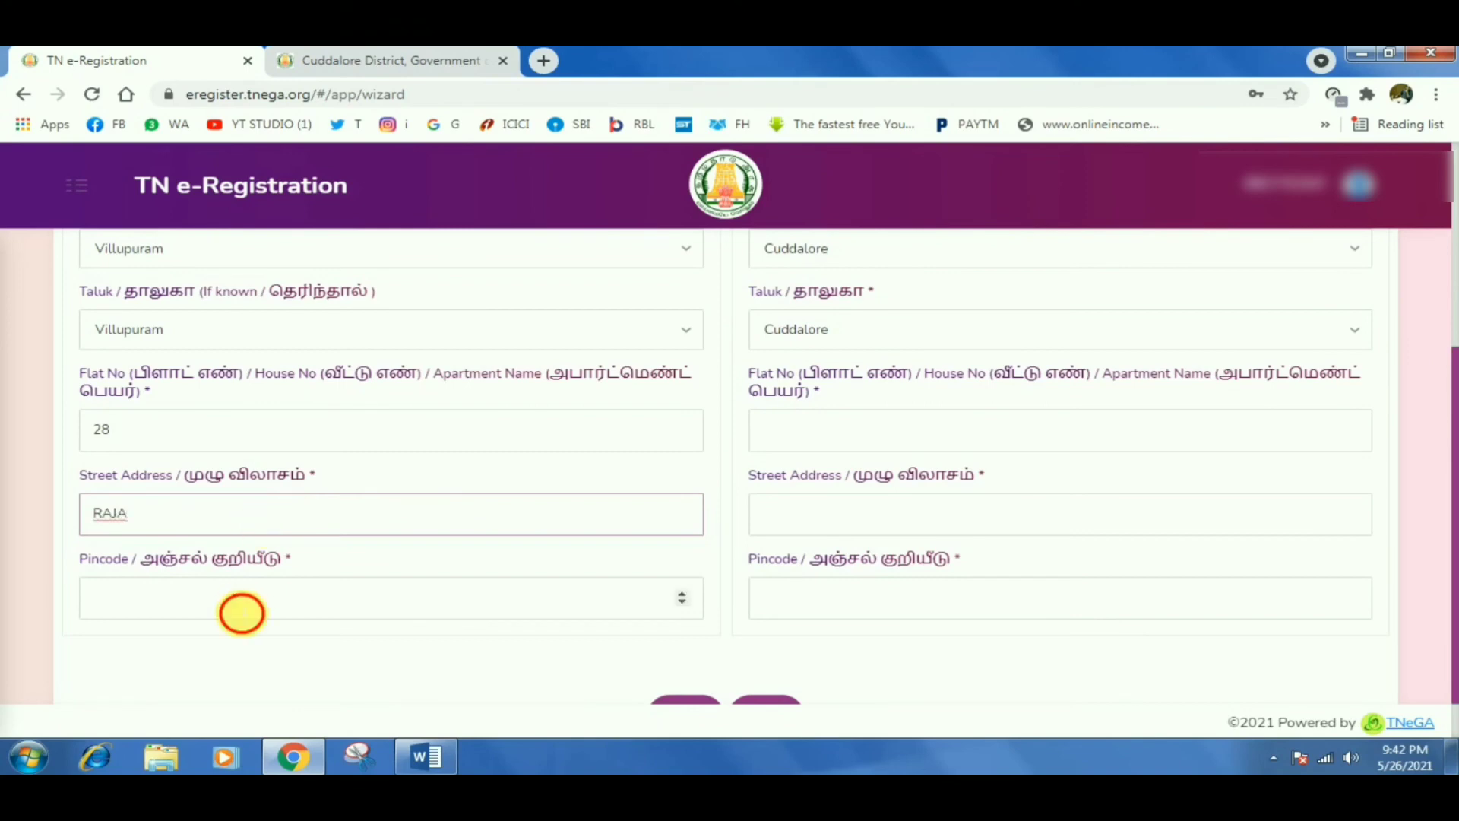
pyautogui.click(242, 612)
pyautogui.write('605601')
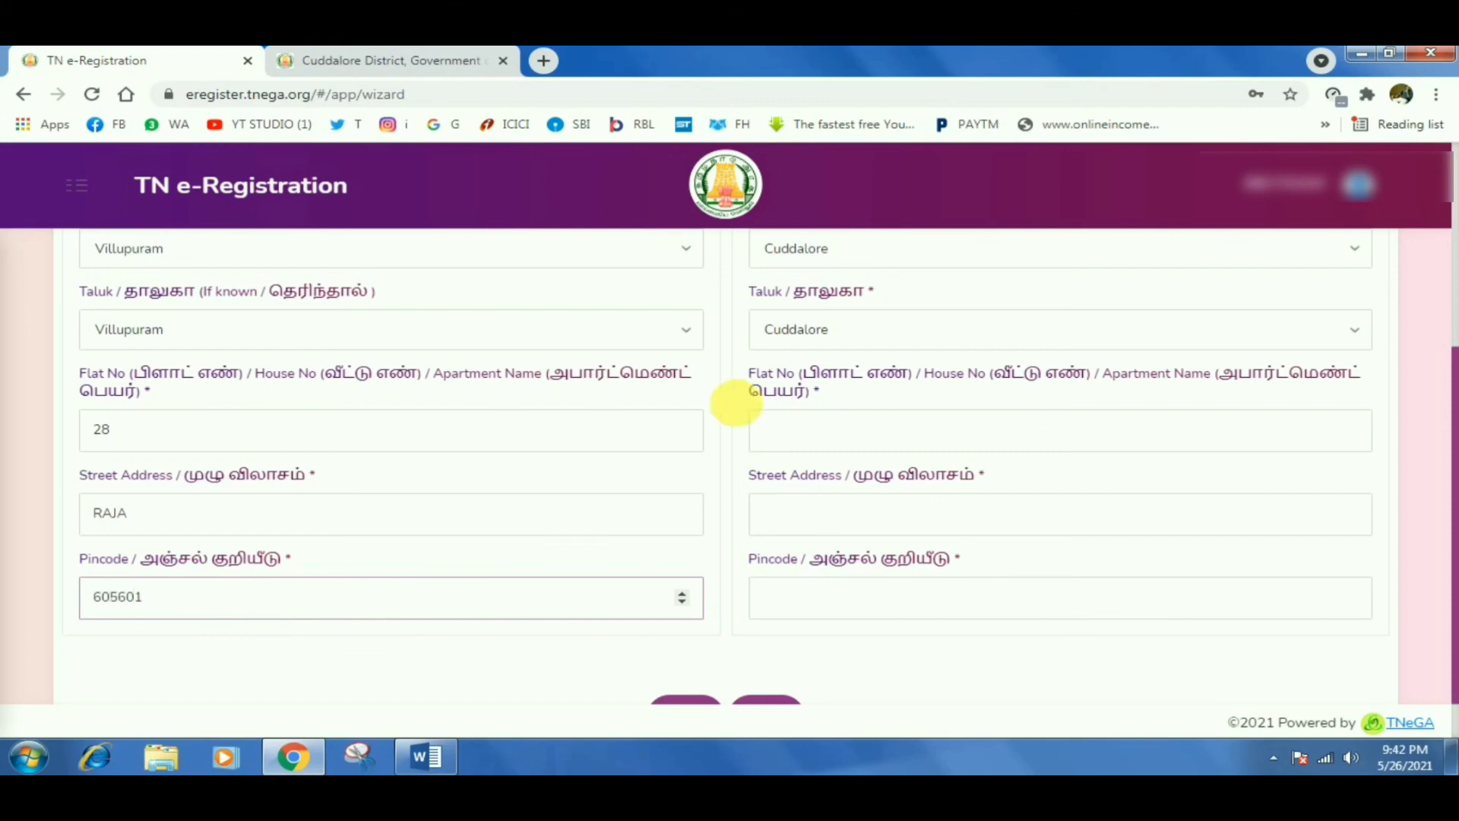
pyautogui.click(842, 438)
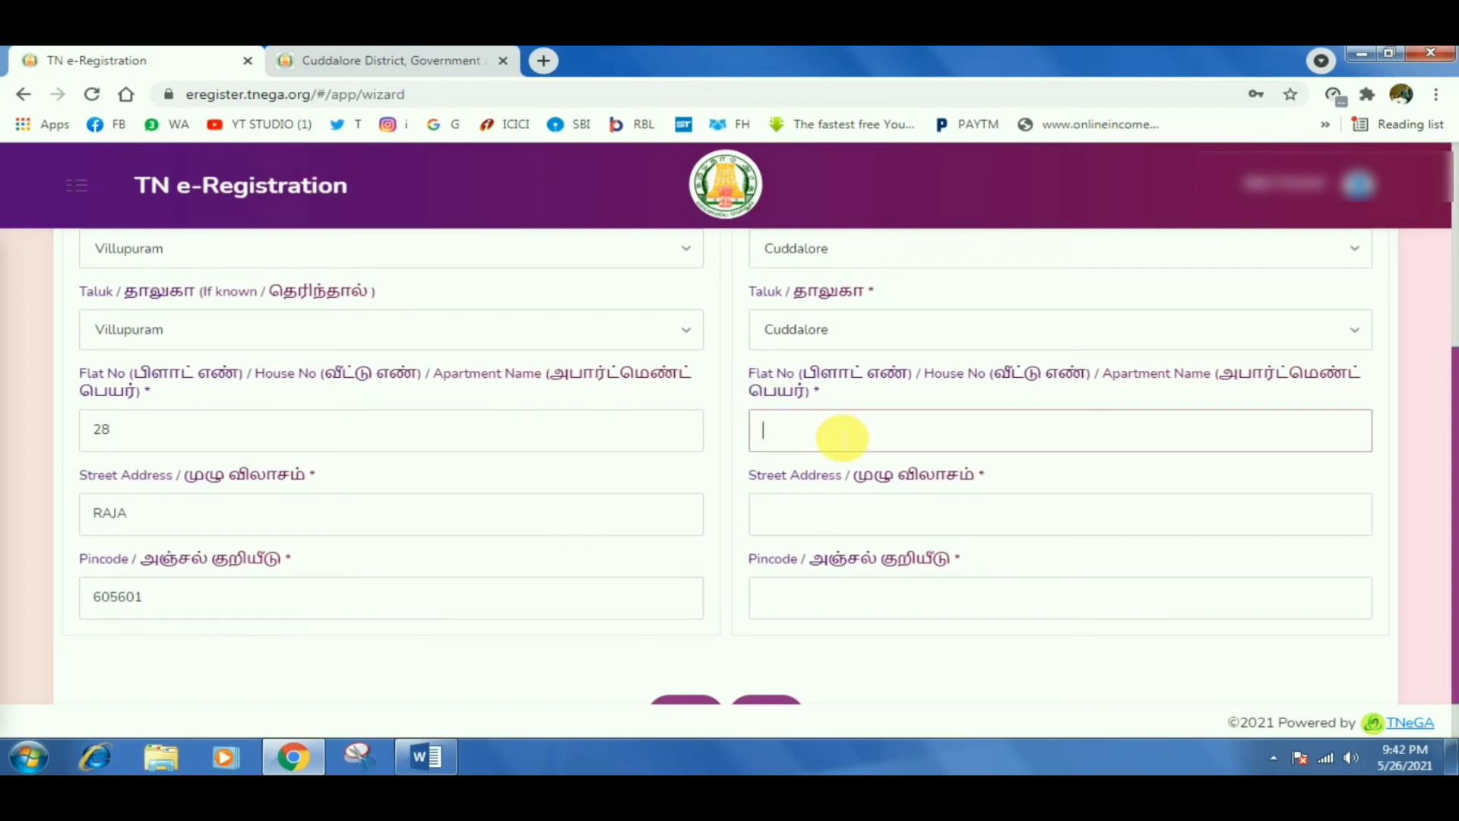
pyautogui.write('28')
pyautogui.press('BackSpace')
pyautogui.press('BackSpace')
pyautogui.click(829, 521)
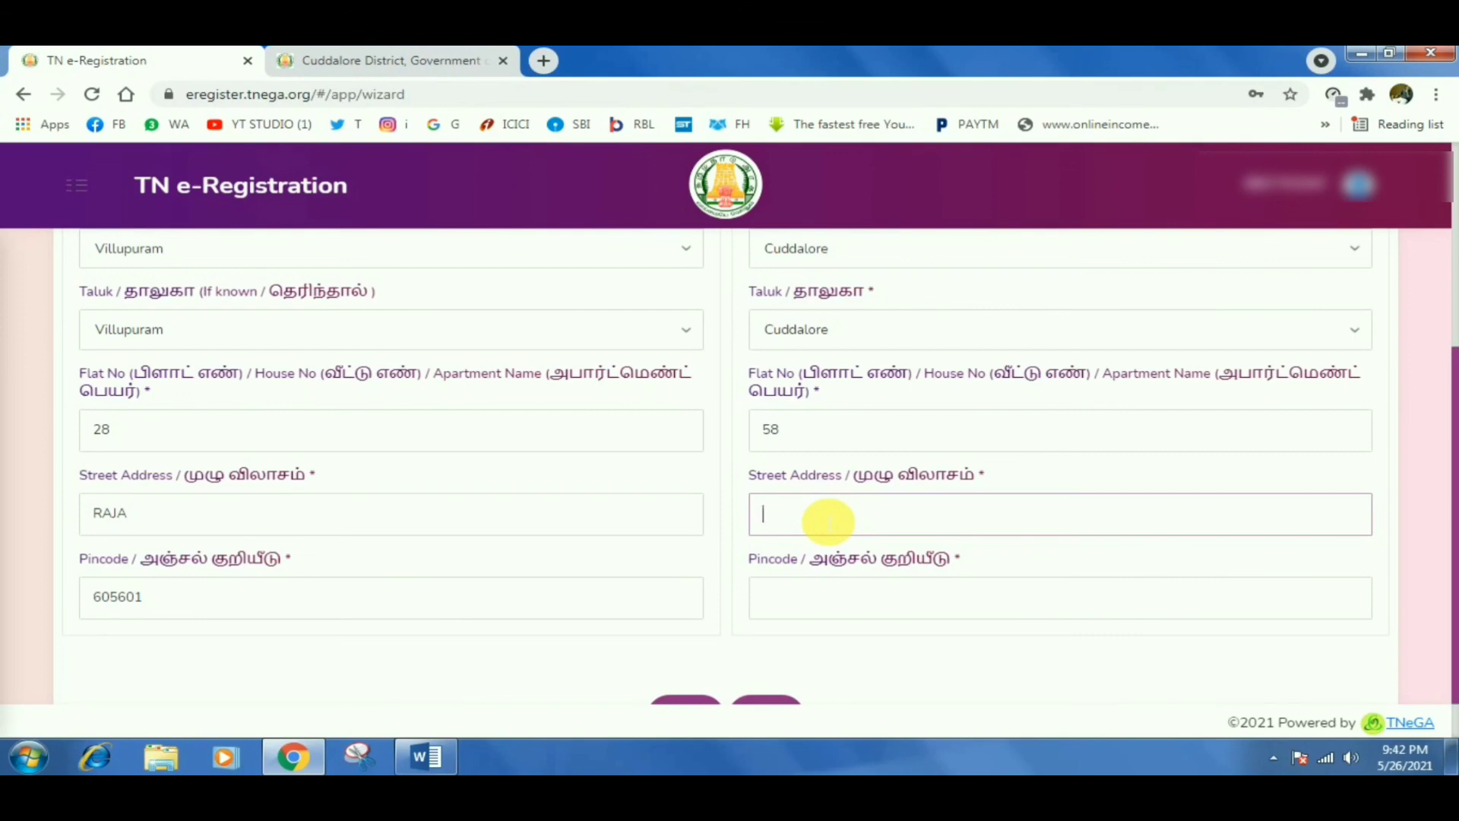
pyautogui.write('tHIRU')
pyautogui.press('BackSpace')
pyautogui.press('BackSpace')
pyautogui.press('BackSpace')
pyautogui.press('BackSpace')
pyautogui.press('BackSpace')
pyautogui.press('BackSpace')
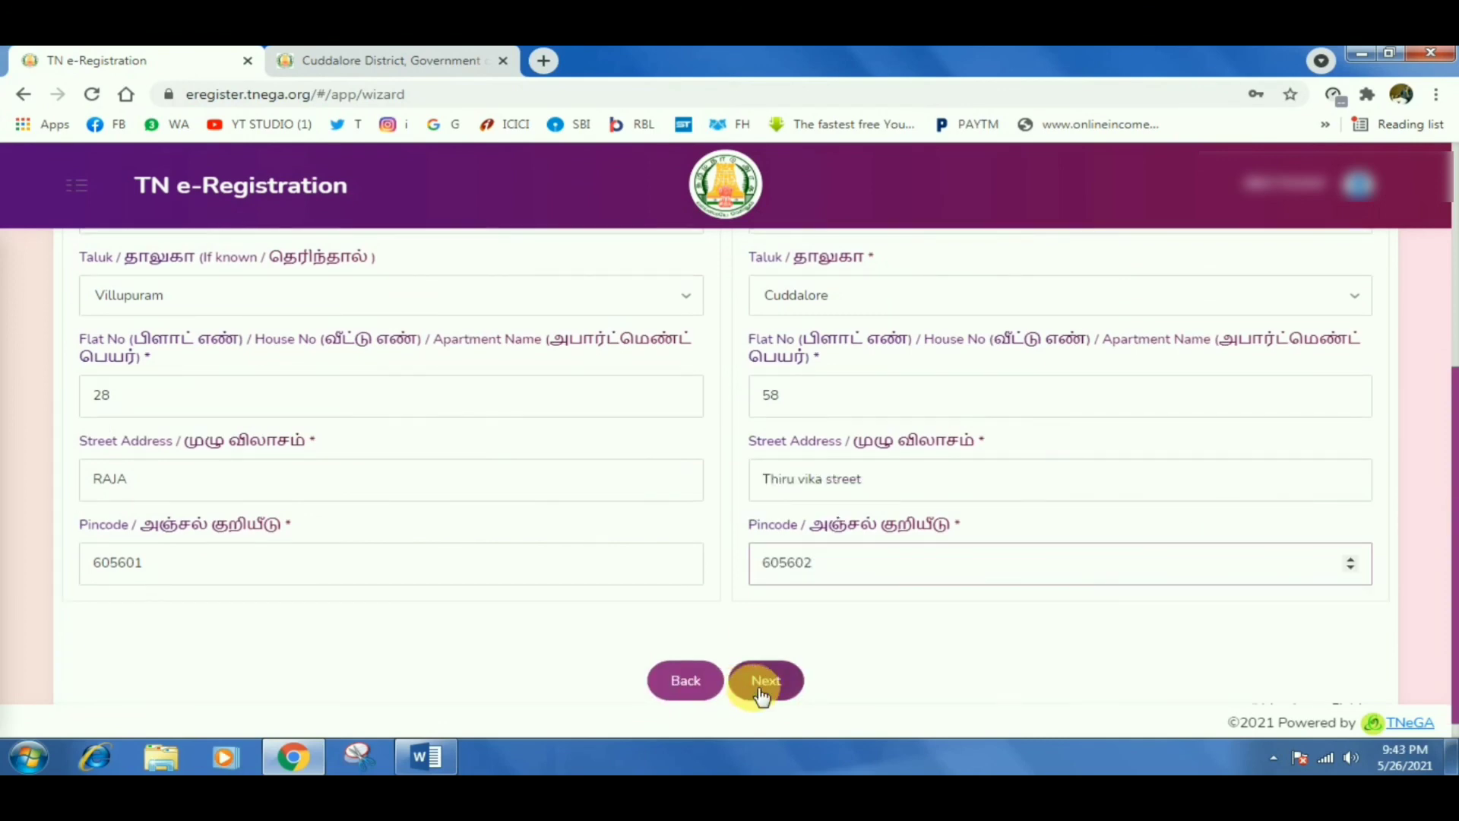
# Go to Step 3 and enter the second passenger's name.
pyautogui.click(759, 693)
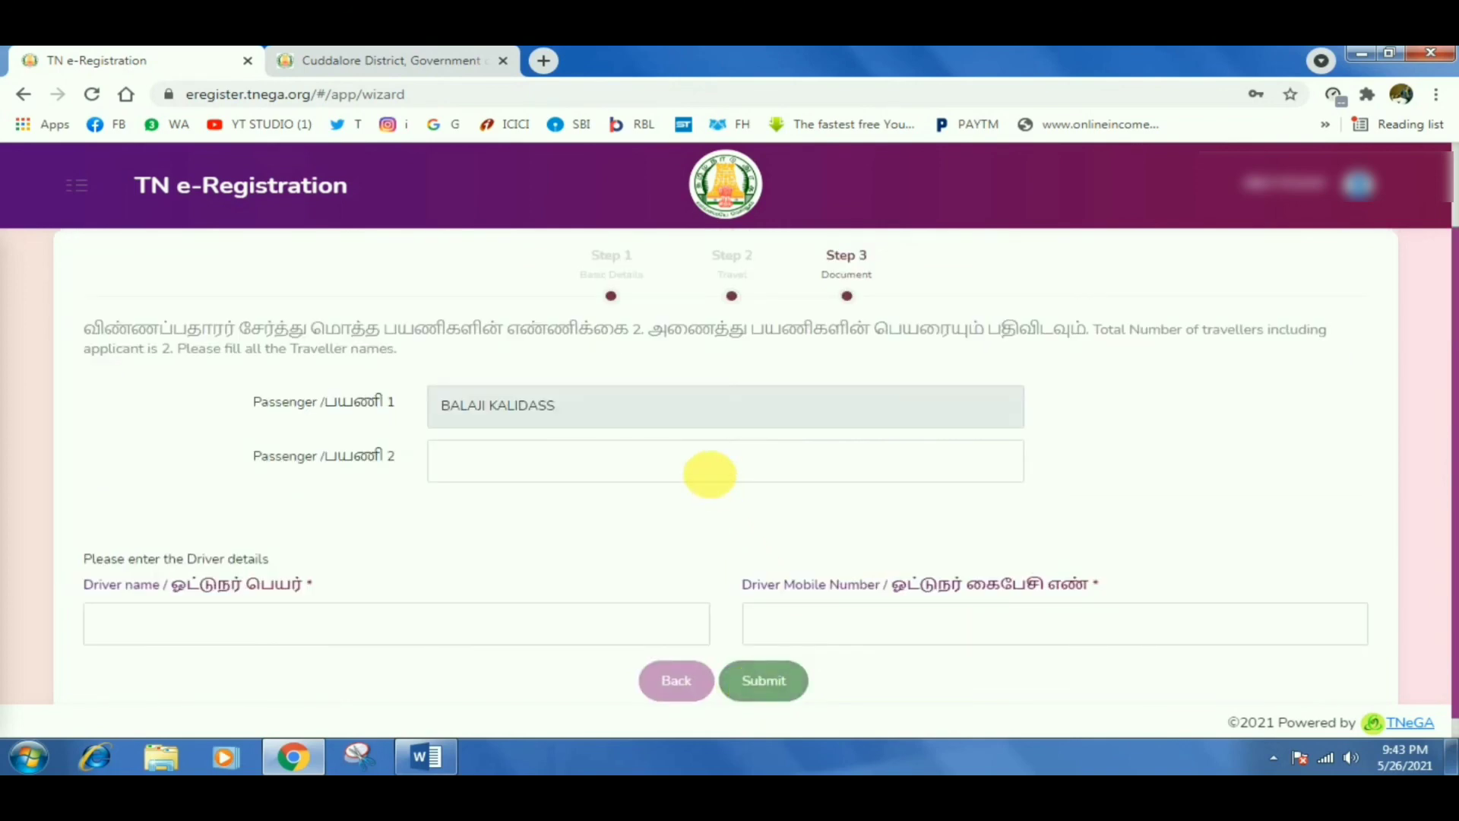
pyautogui.click(723, 471)
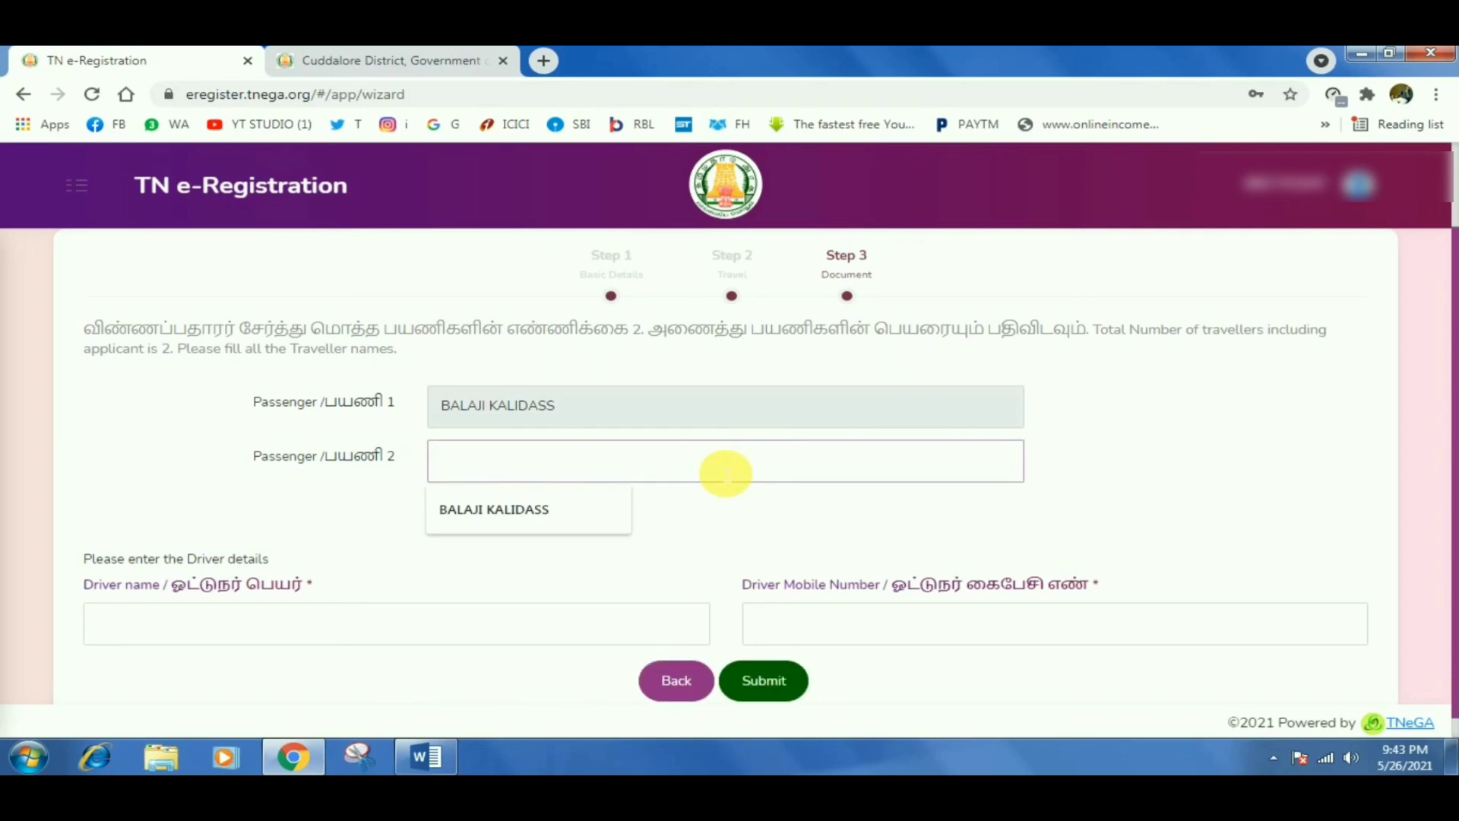
pyautogui.write('pravee')
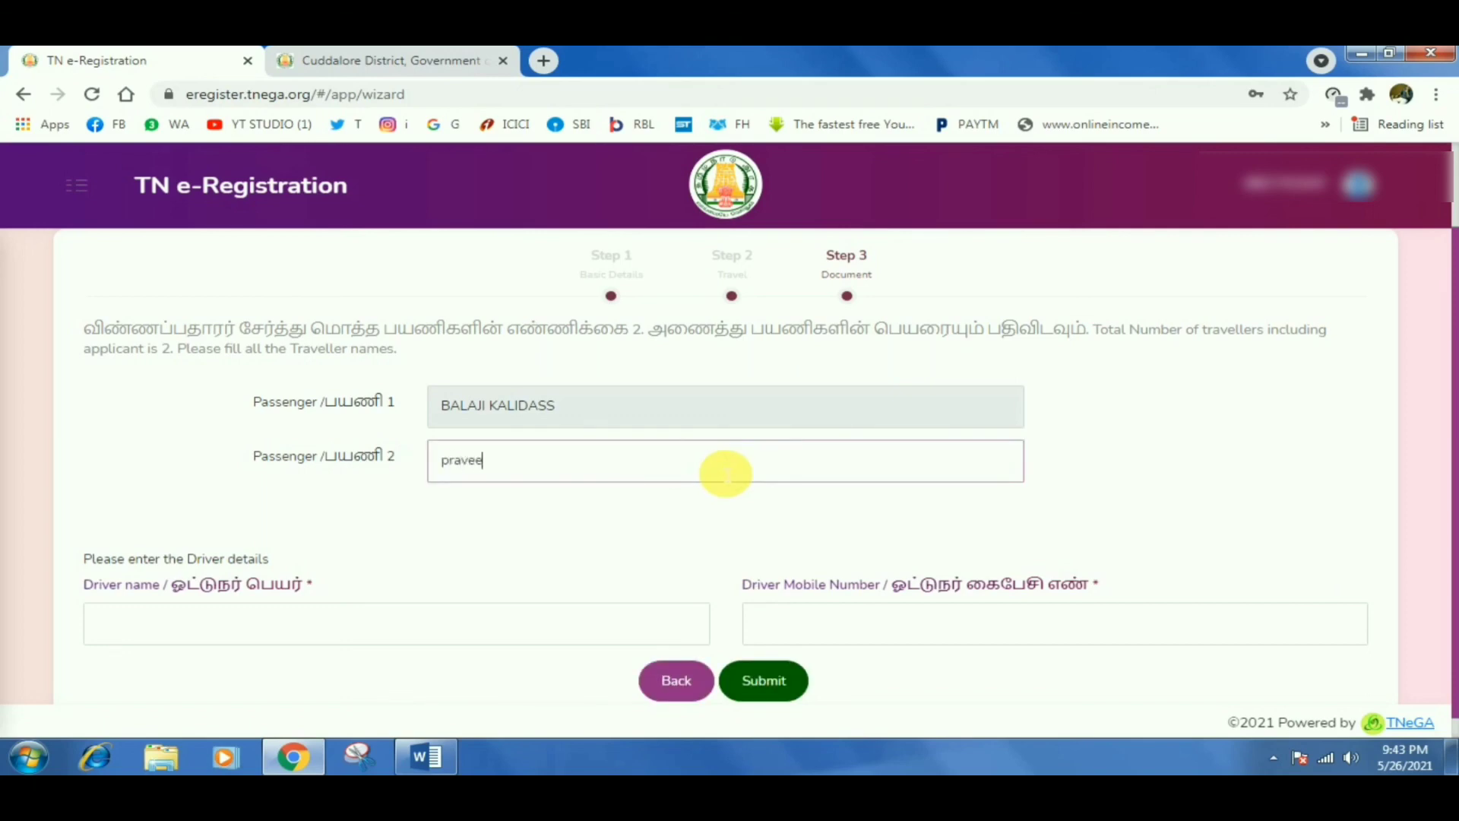